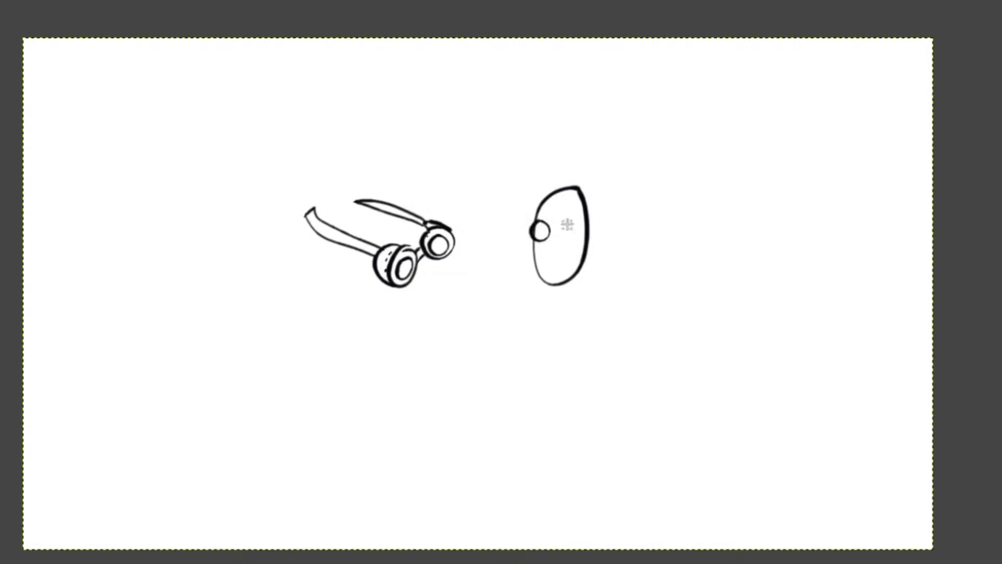
Complete the goggles on the egg-shaped face with a second lens, bridge, strap and dark rim, and add a nose dot and small smile.
{"action": "left_click_drag", "start_coordinate": [557, 219], "coordinate": [572, 223]}
{"action": "key", "text": "ctrl+z"}
{"action": "key", "text": "ctrl+z"}
{"action": "left_click_drag", "start_coordinate": [569, 225], "coordinate": [571, 238]}
{"action": "left_click_drag", "start_coordinate": [584, 226], "coordinate": [577, 234]}
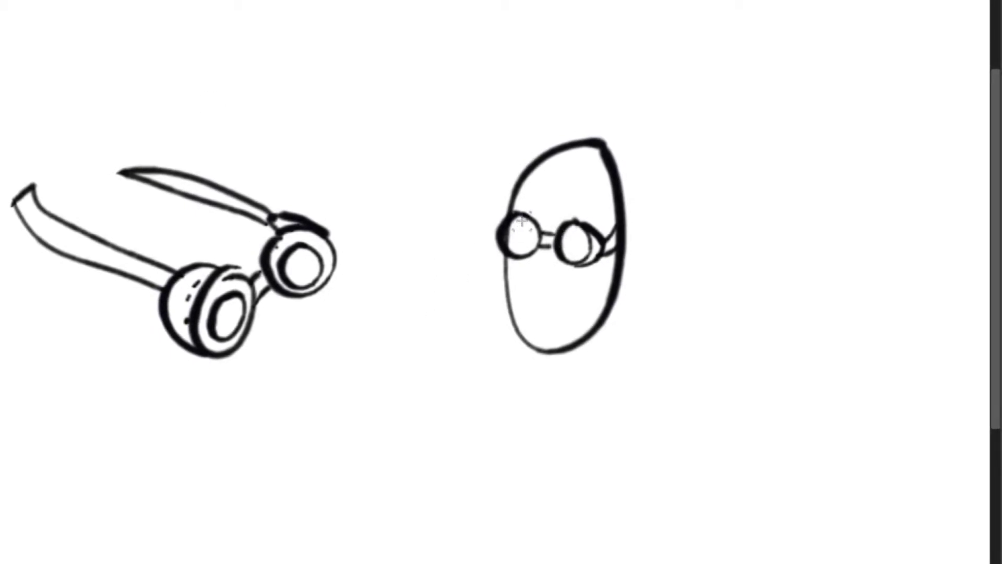
{"action": "mouse_move", "coordinate": [520, 220]}
{"action": "left_mouse_down"}
{"action": "mouse_move", "coordinate": [504, 230]}
{"action": "mouse_move", "coordinate": [507, 255]}
{"action": "mouse_move", "coordinate": [524, 251]}
{"action": "mouse_move", "coordinate": [520, 227]}
{"action": "mouse_move", "coordinate": [536, 239]}
{"action": "mouse_move", "coordinate": [520, 252]}
{"action": "mouse_move", "coordinate": [524, 238]}
{"action": "left_mouse_up"}
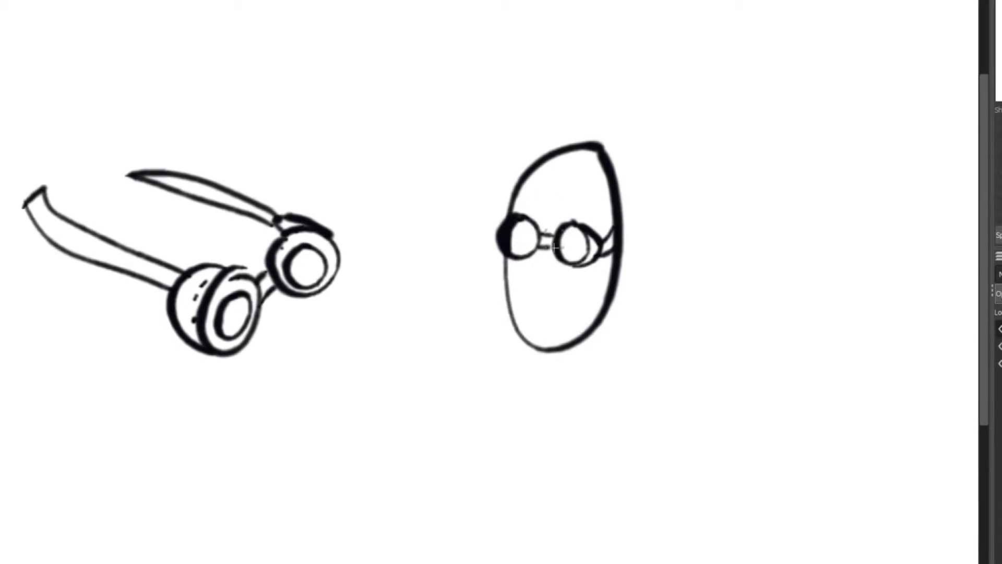
{"action": "left_click_drag", "start_coordinate": [534, 302], "coordinate": [556, 295]}
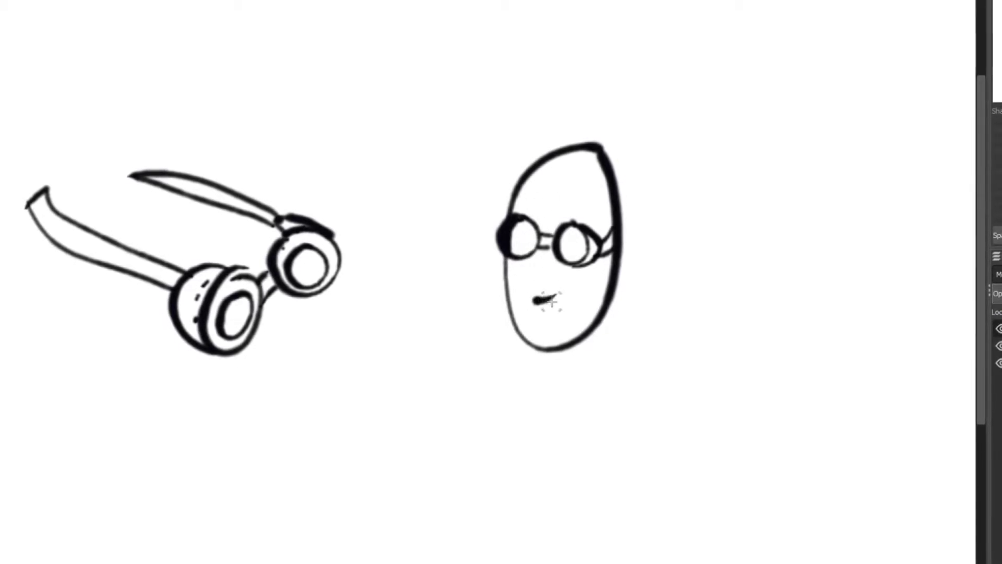
{"action": "left_click", "coordinate": [533, 270]}
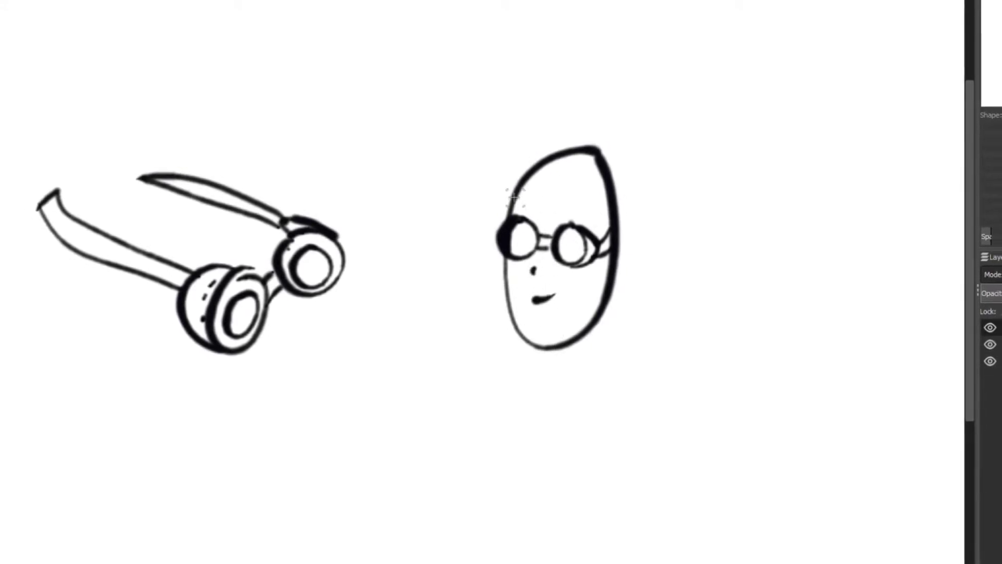
{"action": "left_click_drag", "start_coordinate": [509, 192], "coordinate": [621, 189]}
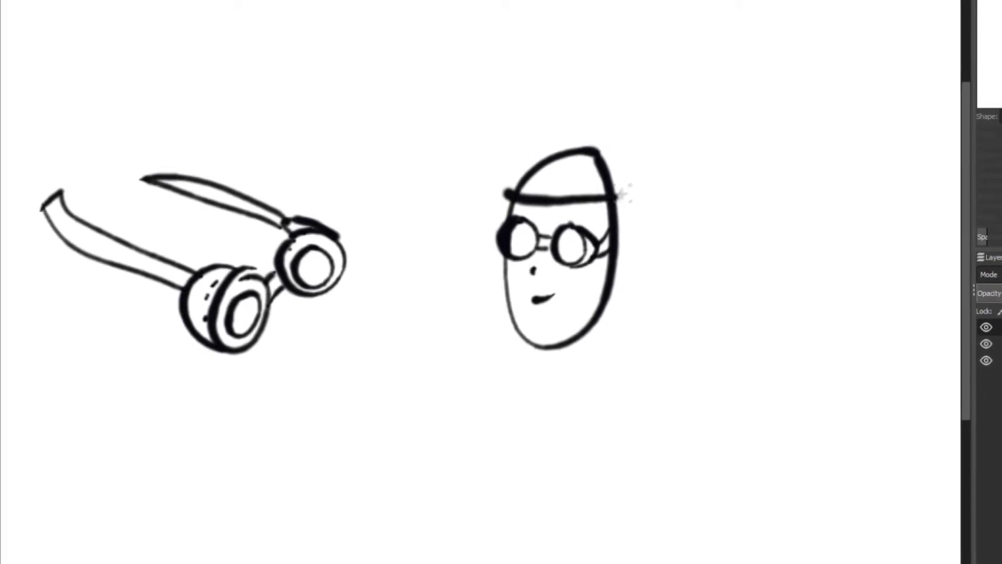
{"action": "key", "text": "ctrl+z"}
{"action": "left_click_drag", "start_coordinate": [556, 209], "coordinate": [645, 284]}
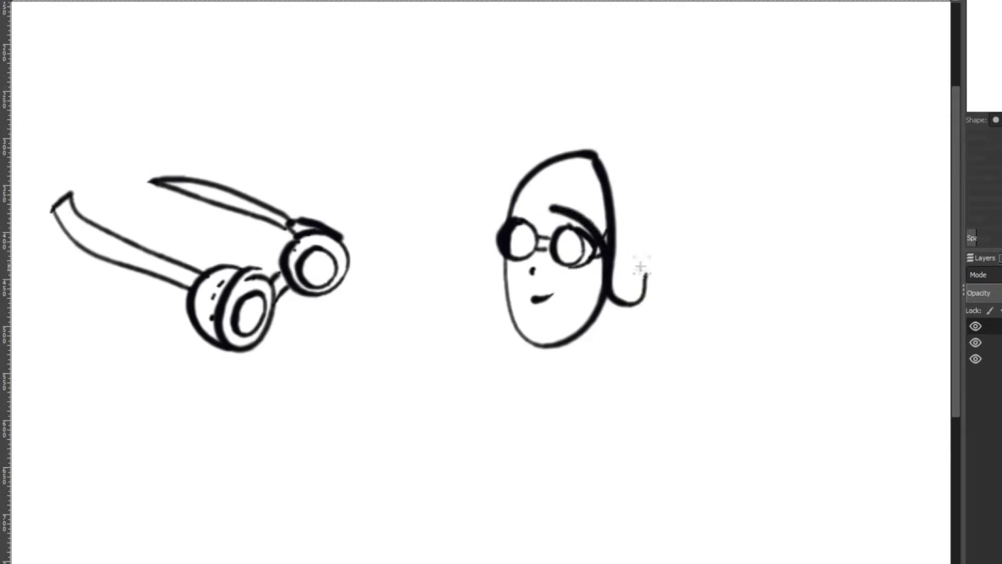
{"action": "key", "text": "ctrl+z"}
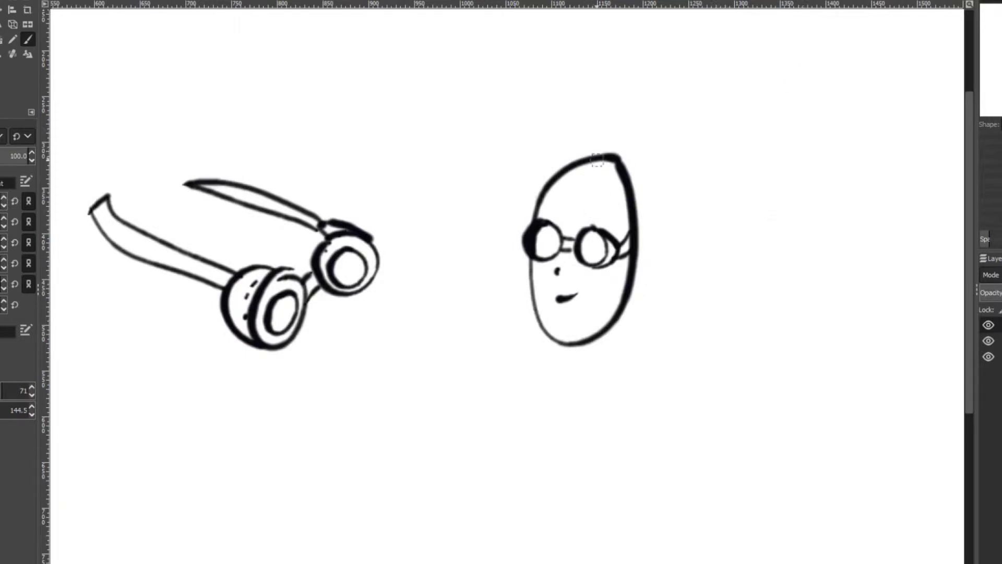
Sketch a curved hat brim across the forehead with its edge curling up beside the head.
{"action": "mouse_move", "coordinate": [538, 204]}
{"action": "left_mouse_down"}
{"action": "mouse_move", "coordinate": [616, 216]}
{"action": "mouse_move", "coordinate": [664, 201]}
{"action": "left_mouse_up"}
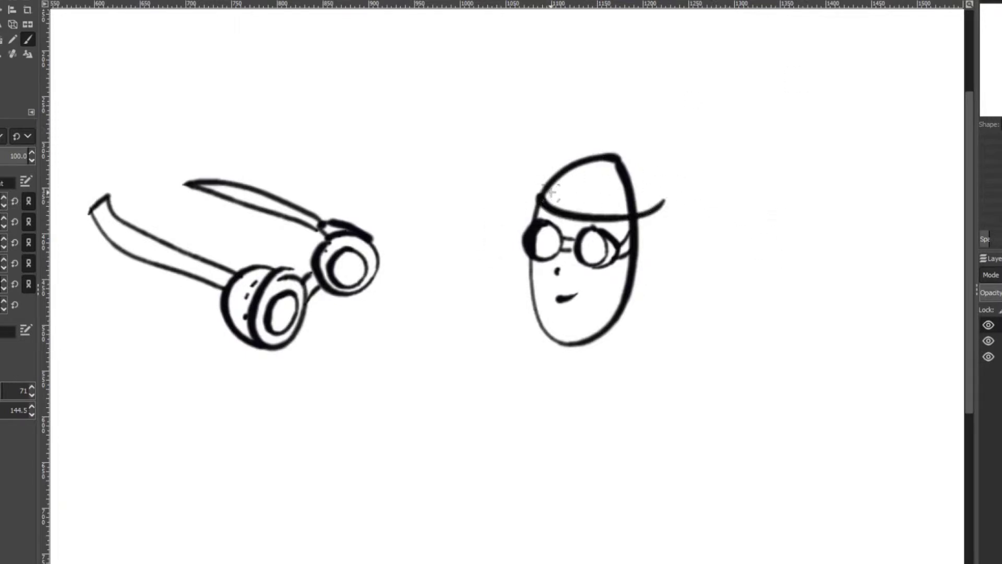
{"action": "left_click_drag", "start_coordinate": [538, 191], "coordinate": [550, 167]}
{"action": "mouse_move", "coordinate": [550, 173]}
{"action": "left_mouse_down"}
{"action": "mouse_move", "coordinate": [609, 196]}
{"action": "mouse_move", "coordinate": [660, 186]}
{"action": "left_mouse_up"}
{"action": "key", "text": "ctrl+z"}
{"action": "left_click_drag", "start_coordinate": [575, 117], "coordinate": [548, 194]}
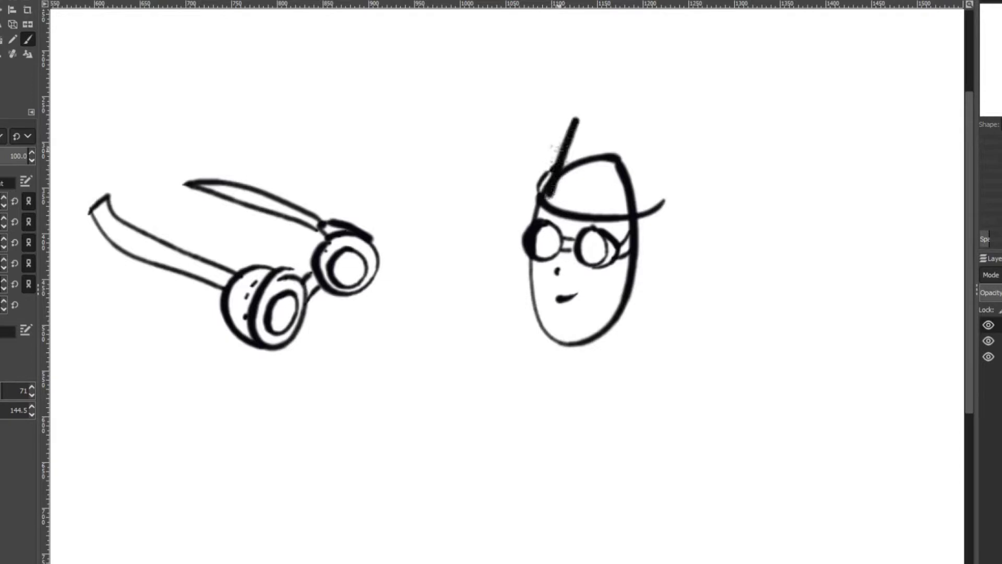
{"action": "key", "text": "ctrl+z"}
{"action": "left_click_drag", "start_coordinate": [569, 124], "coordinate": [565, 182]}
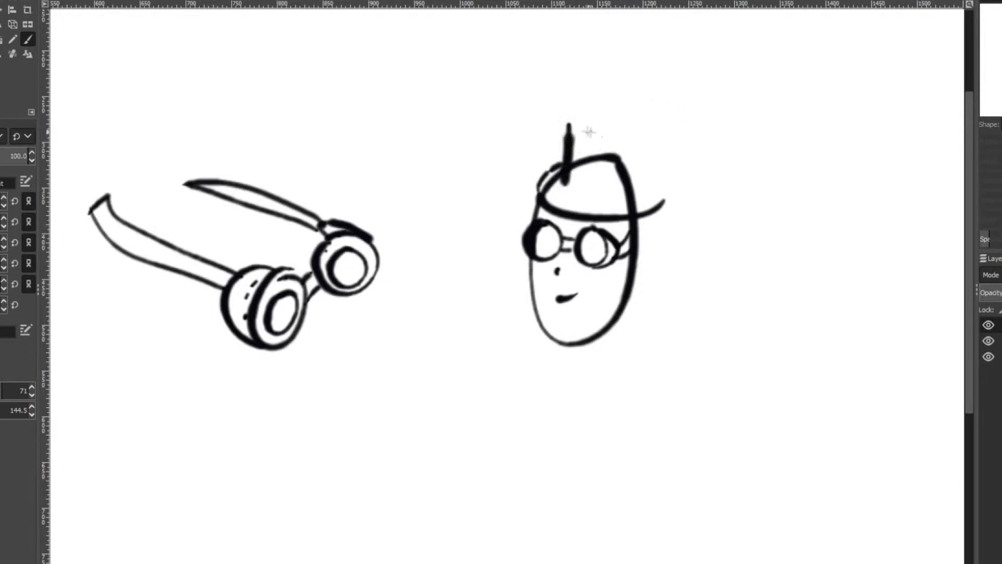
{"action": "key", "text": "ctrl+z"}
{"action": "left_click_drag", "start_coordinate": [572, 170], "coordinate": [571, 131]}
{"action": "key", "text": "ctrl+z"}
{"action": "mouse_move", "coordinate": [565, 183]}
{"action": "left_mouse_down"}
{"action": "mouse_move", "coordinate": [560, 121]}
{"action": "mouse_move", "coordinate": [650, 96]}
{"action": "mouse_move", "coordinate": [654, 175]}
{"action": "left_mouse_up"}
{"action": "key", "text": "ctrl+z"}
{"action": "key", "text": "ctrl+z"}
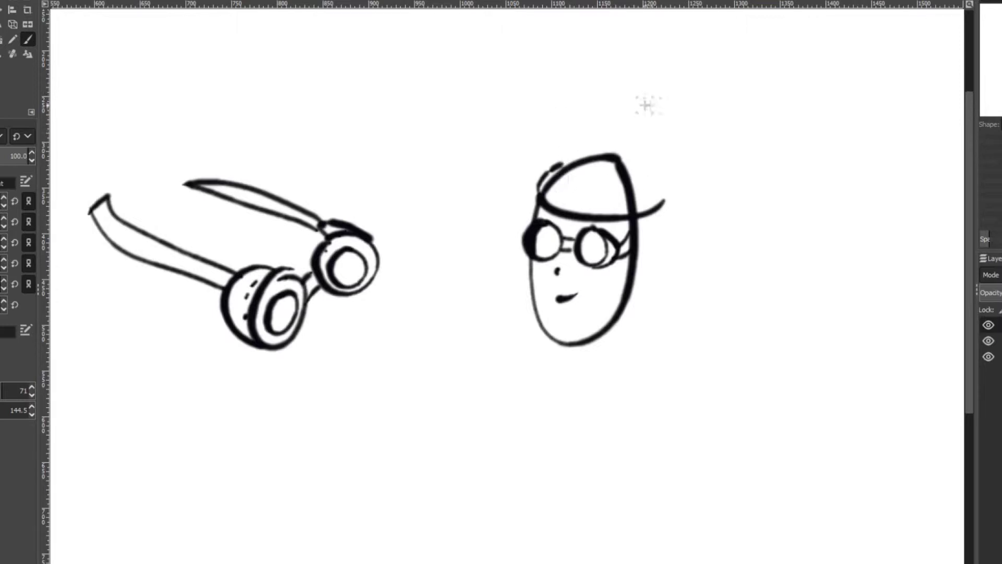
Sketch a tall cylindrical hat crown with an elliptical top, and join it to the brim with a curved edge.
{"action": "mouse_move", "coordinate": [573, 181]}
{"action": "left_mouse_down"}
{"action": "mouse_move", "coordinate": [617, 115]}
{"action": "mouse_move", "coordinate": [622, 190]}
{"action": "mouse_move", "coordinate": [648, 109]}
{"action": "mouse_move", "coordinate": [639, 169]}
{"action": "left_mouse_up"}
{"action": "key", "text": "ctrl+z"}
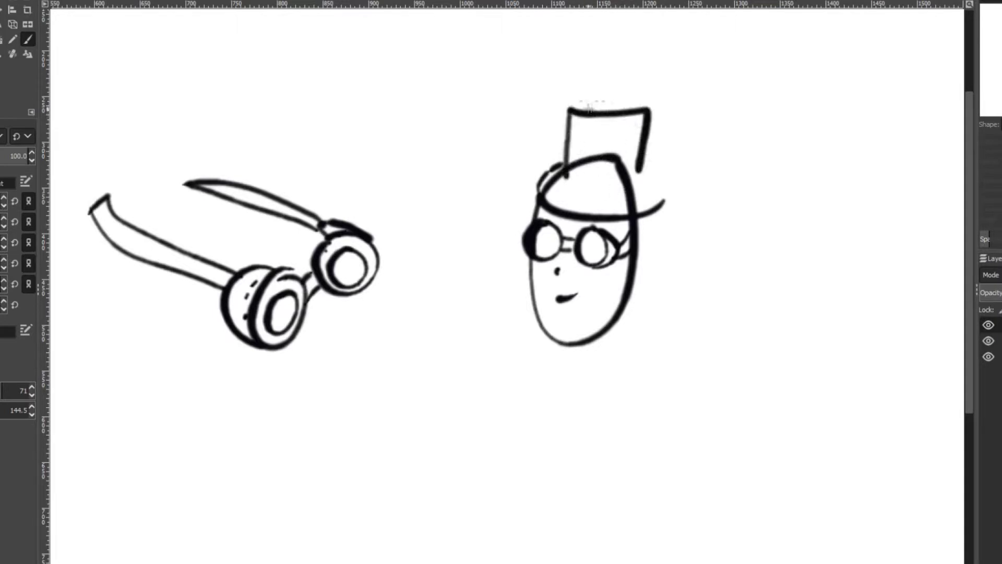
{"action": "mouse_move", "coordinate": [572, 108]}
{"action": "left_mouse_down"}
{"action": "mouse_move", "coordinate": [642, 103]}
{"action": "mouse_move", "coordinate": [649, 110]}
{"action": "left_mouse_up"}
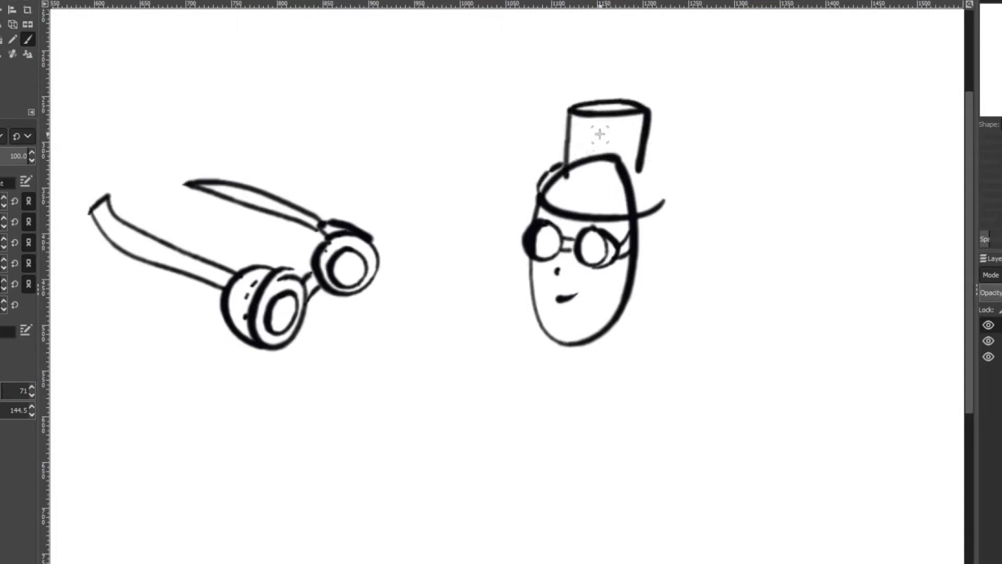
{"action": "left_click_drag", "start_coordinate": [640, 157], "coordinate": [674, 213]}
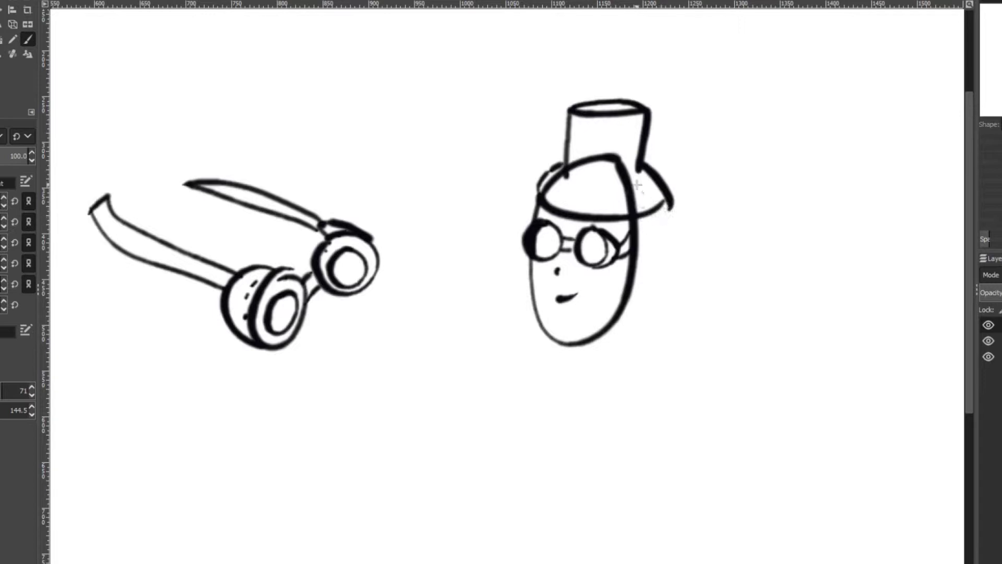
Undo all the hat strokes on the head.
{"action": "key", "text": "ctrl+z"}
{"action": "key", "text": "ctrl+z"}
{"action": "key", "text": "ctrl+z"}
{"action": "key", "text": "ctrl+z"}
{"action": "key", "text": "ctrl+z"}
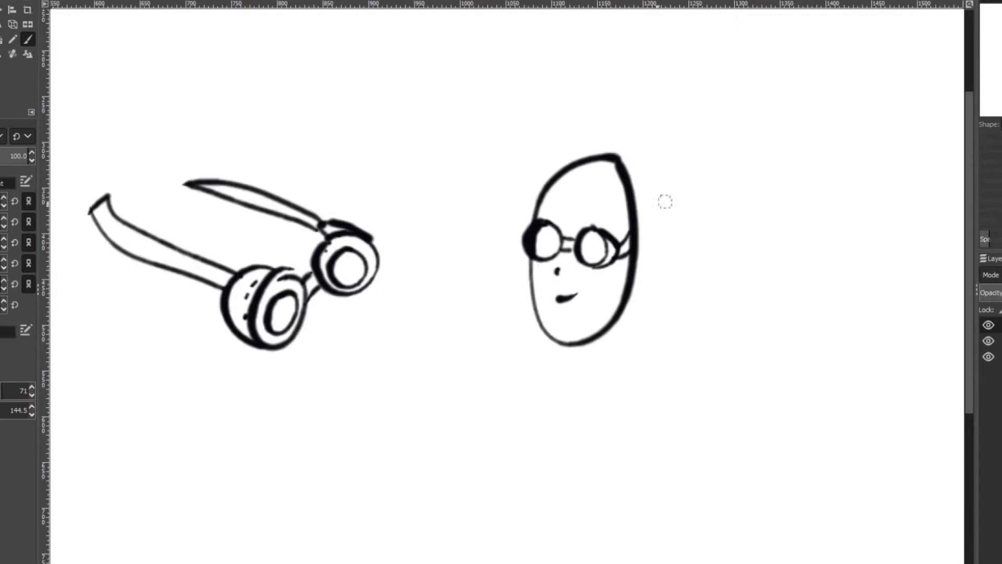
Redraw the top of the head as a flatter curve and erase the old pointed outline above it.
{"action": "mouse_move", "coordinate": [545, 186]}
{"action": "left_mouse_down"}
{"action": "mouse_move", "coordinate": [593, 179]}
{"action": "mouse_move", "coordinate": [633, 201]}
{"action": "left_mouse_up"}
{"action": "left_click", "coordinate": [1, 54]}
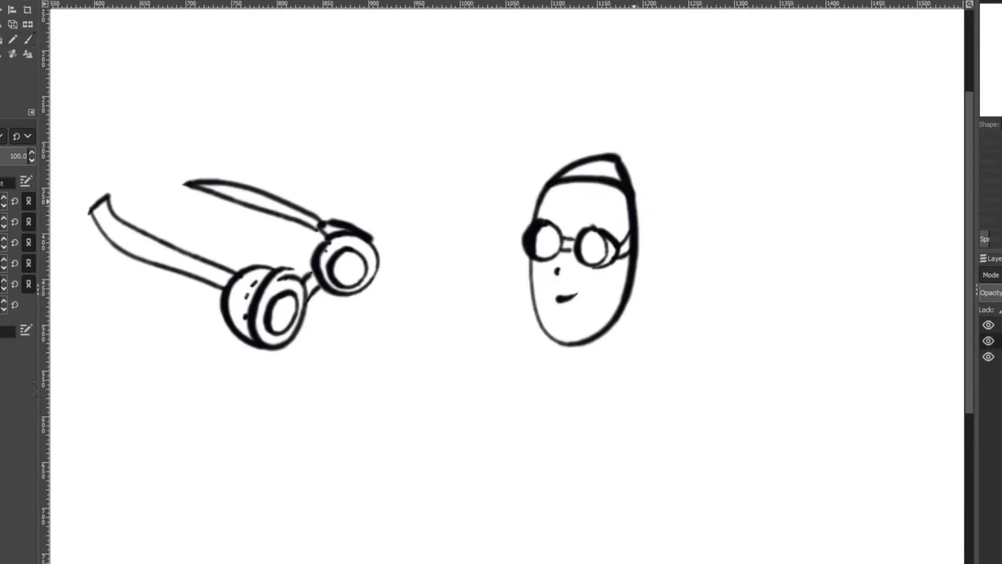
{"action": "mouse_move", "coordinate": [622, 173]}
{"action": "left_mouse_down"}
{"action": "mouse_move", "coordinate": [590, 153]}
{"action": "mouse_move", "coordinate": [631, 156]}
{"action": "mouse_move", "coordinate": [547, 171]}
{"action": "mouse_move", "coordinate": [621, 169]}
{"action": "mouse_move", "coordinate": [650, 188]}
{"action": "mouse_move", "coordinate": [614, 170]}
{"action": "mouse_move", "coordinate": [649, 204]}
{"action": "left_mouse_up"}
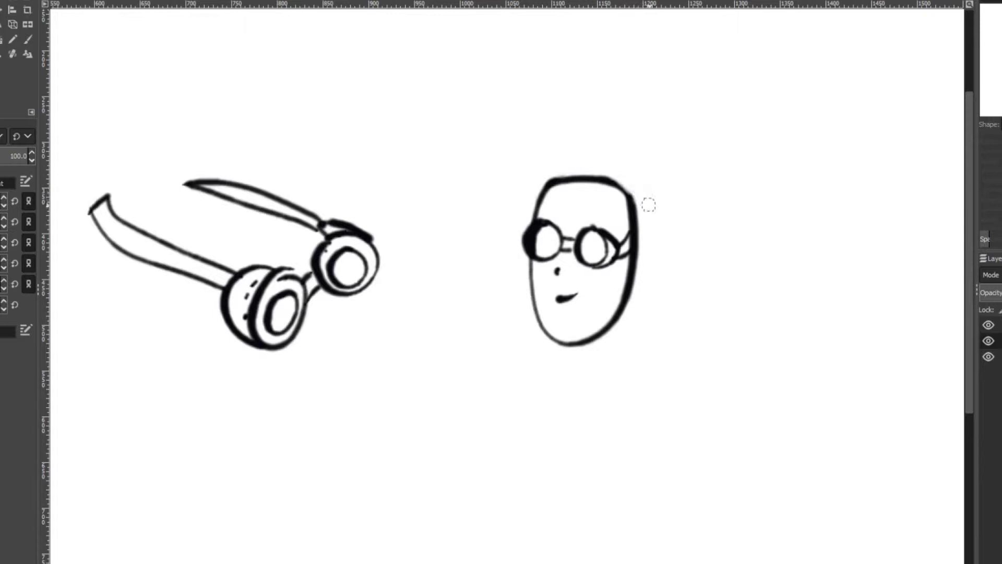
{"action": "left_click_drag", "start_coordinate": [555, 173], "coordinate": [618, 170]}
Thicken the head's new top outline down to its outer side with the Paintbrush, and merge the top layer into the one below.
{"action": "key", "text": "p"}
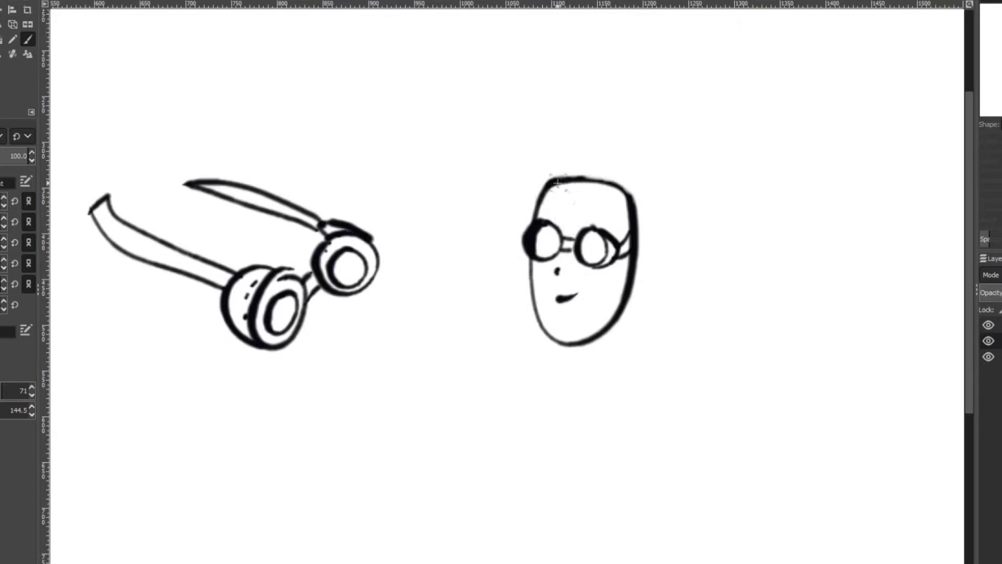
{"action": "mouse_move", "coordinate": [561, 182]}
{"action": "left_mouse_down"}
{"action": "mouse_move", "coordinate": [619, 185]}
{"action": "mouse_move", "coordinate": [641, 203]}
{"action": "left_mouse_up"}
{"action": "key", "text": "ctrl+z"}
{"action": "mouse_move", "coordinate": [564, 182]}
{"action": "left_mouse_down"}
{"action": "mouse_move", "coordinate": [615, 184]}
{"action": "mouse_move", "coordinate": [636, 201]}
{"action": "mouse_move", "coordinate": [638, 224]}
{"action": "left_mouse_up"}
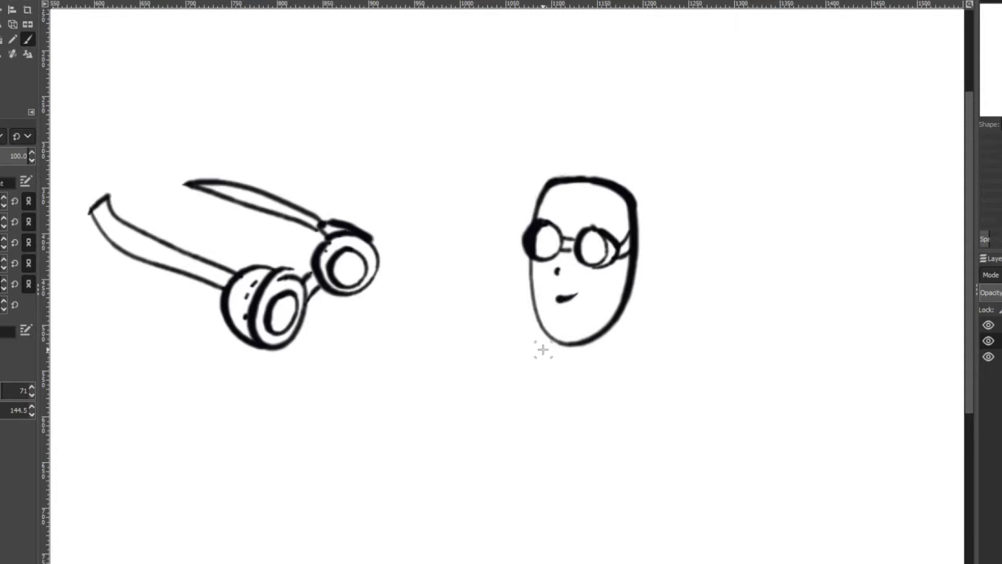
{"action": "left_click", "coordinate": [992, 325]}
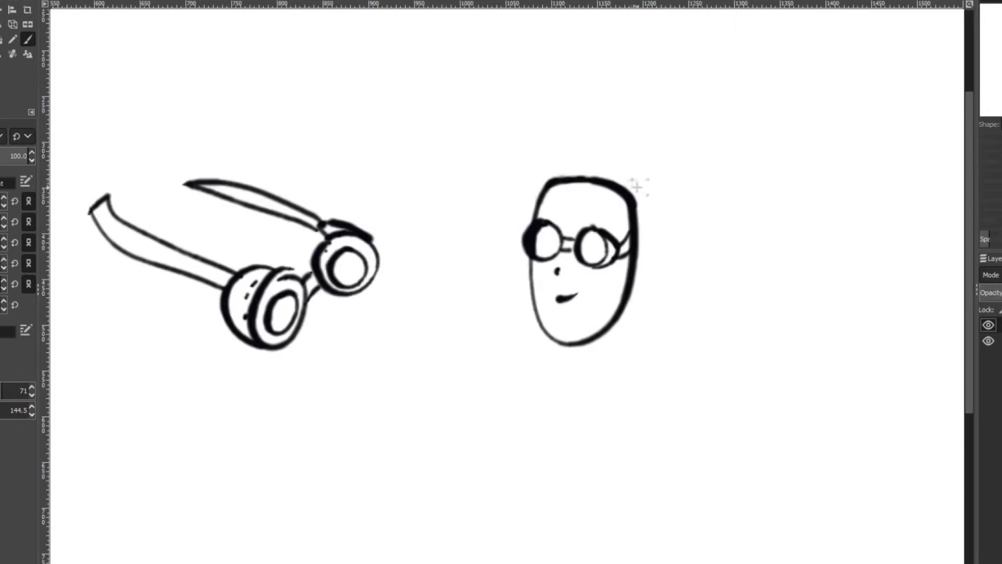
{"action": "left_click_drag", "start_coordinate": [551, 214], "coordinate": [597, 192]}
{"action": "key", "text": "ctrl+z"}
{"action": "key", "text": "ctrl+z"}
Try sketching a short curved neck and sloping shoulders below the chin.
{"action": "scroll", "coordinate": [879, 340], "scroll_direction": "down", "scroll_amount": 4}
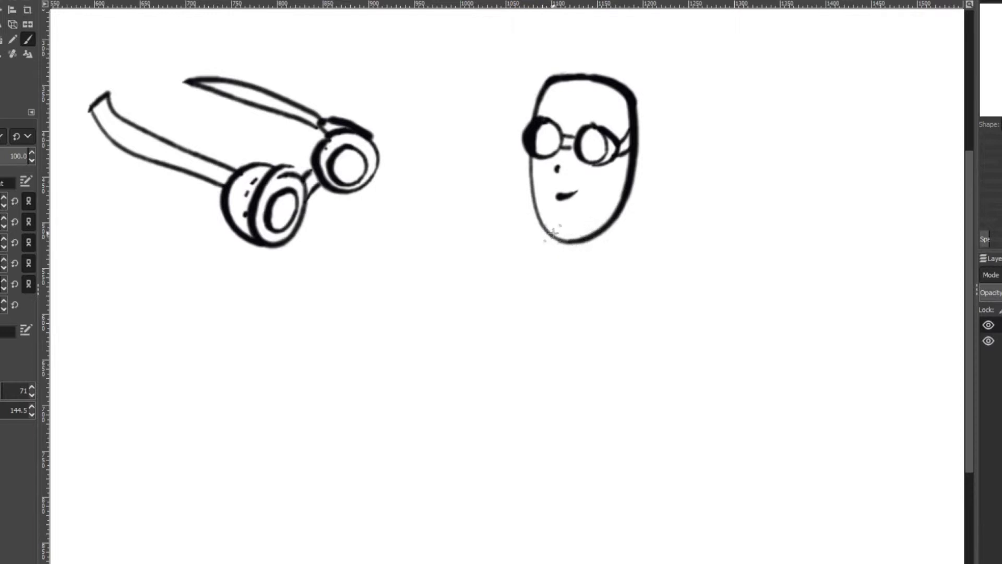
{"action": "left_click_drag", "start_coordinate": [551, 235], "coordinate": [534, 255]}
{"action": "left_click_drag", "start_coordinate": [608, 225], "coordinate": [639, 261]}
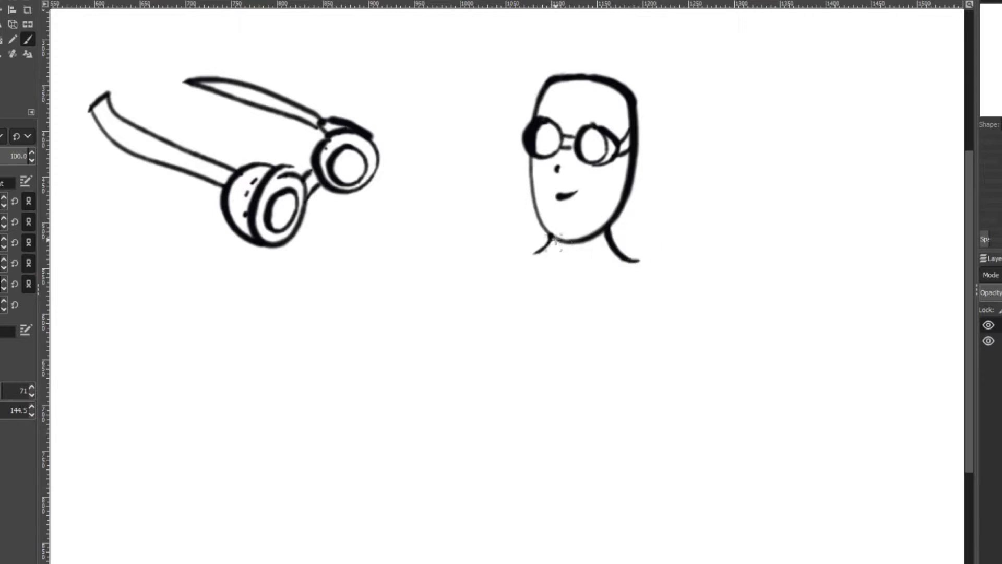
{"action": "mouse_move", "coordinate": [538, 252]}
{"action": "left_mouse_down"}
{"action": "mouse_move", "coordinate": [495, 253]}
{"action": "mouse_move", "coordinate": [474, 304]}
{"action": "left_mouse_up"}
{"action": "mouse_move", "coordinate": [633, 260]}
{"action": "left_mouse_down"}
{"action": "mouse_move", "coordinate": [655, 262]}
{"action": "mouse_move", "coordinate": [687, 294]}
{"action": "mouse_move", "coordinate": [687, 376]}
{"action": "left_mouse_up"}
{"action": "key", "text": "ctrl+z"}
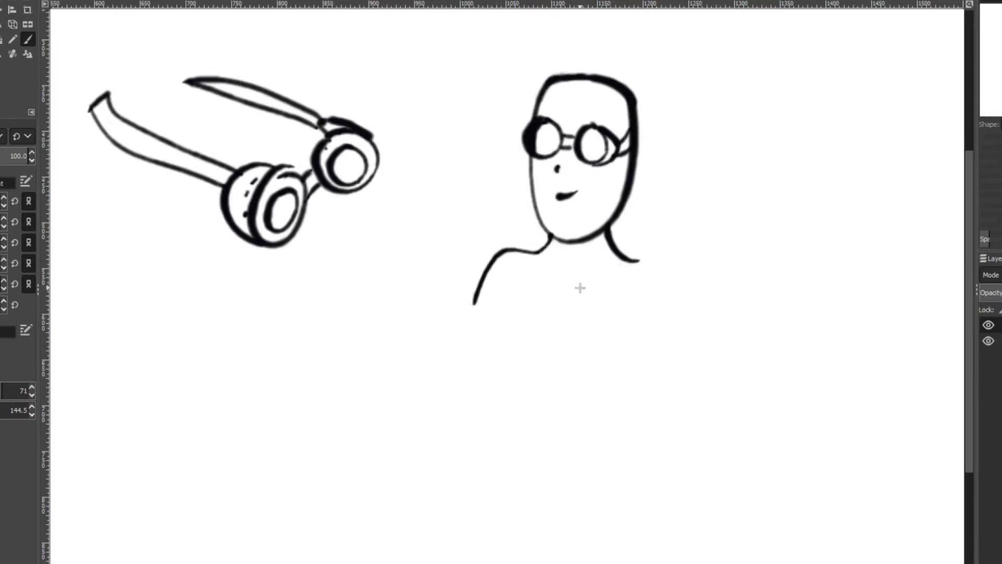
{"action": "key", "text": "ctrl+z"}
{"action": "key", "text": "ctrl+z"}
{"action": "key", "text": "ctrl+z"}
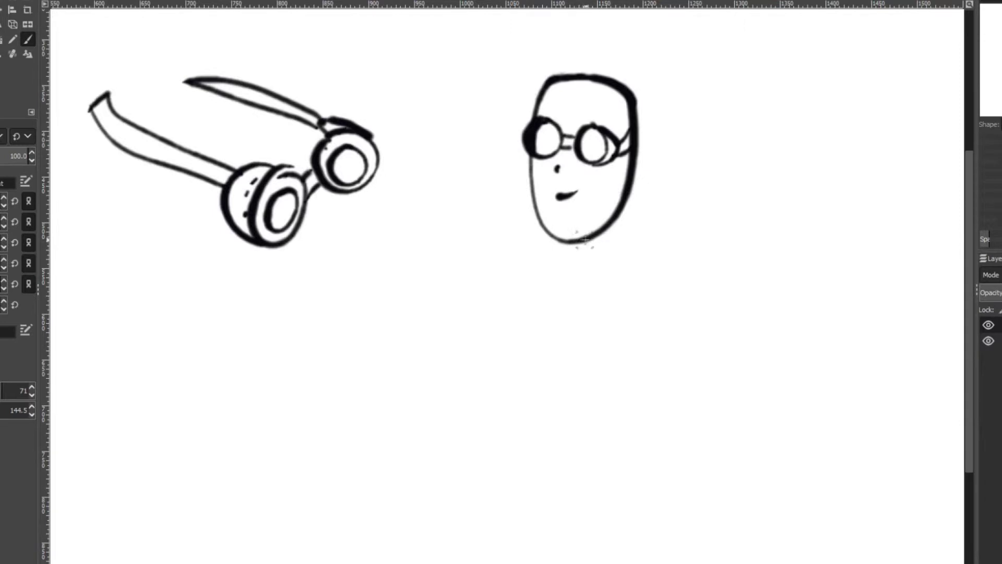
{"action": "left_click_drag", "start_coordinate": [593, 239], "coordinate": [597, 288]}
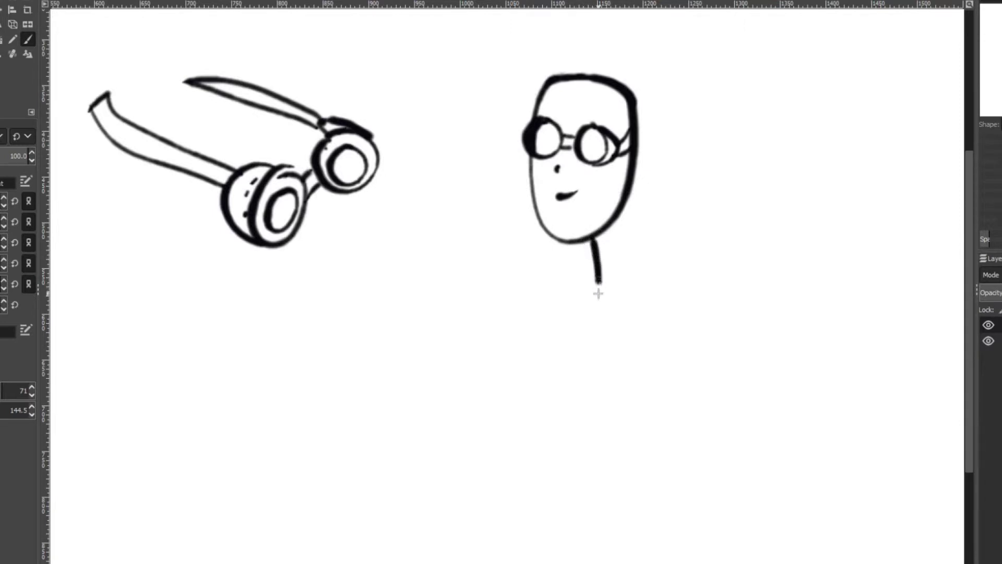
{"action": "key", "text": "ctrl+z"}
{"action": "key", "text": "ctrl+z"}
{"action": "left_click_drag", "start_coordinate": [599, 236], "coordinate": [598, 309]}
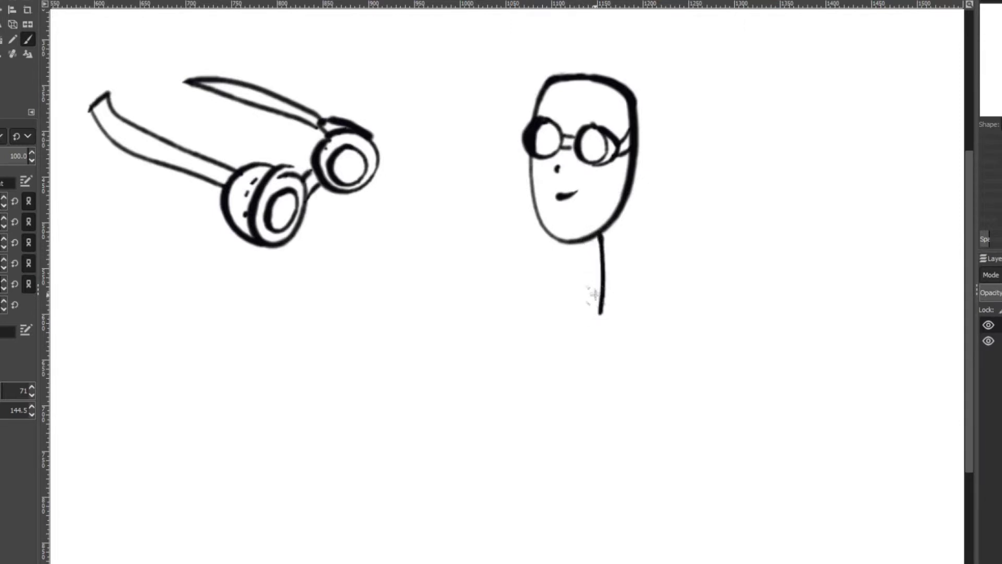
{"action": "key", "text": "ctrl+z"}
Sketch two sloping shoulder lines and a long hanging strip with a slanted end below the chin.
{"action": "left_click_drag", "start_coordinate": [606, 230], "coordinate": [621, 302]}
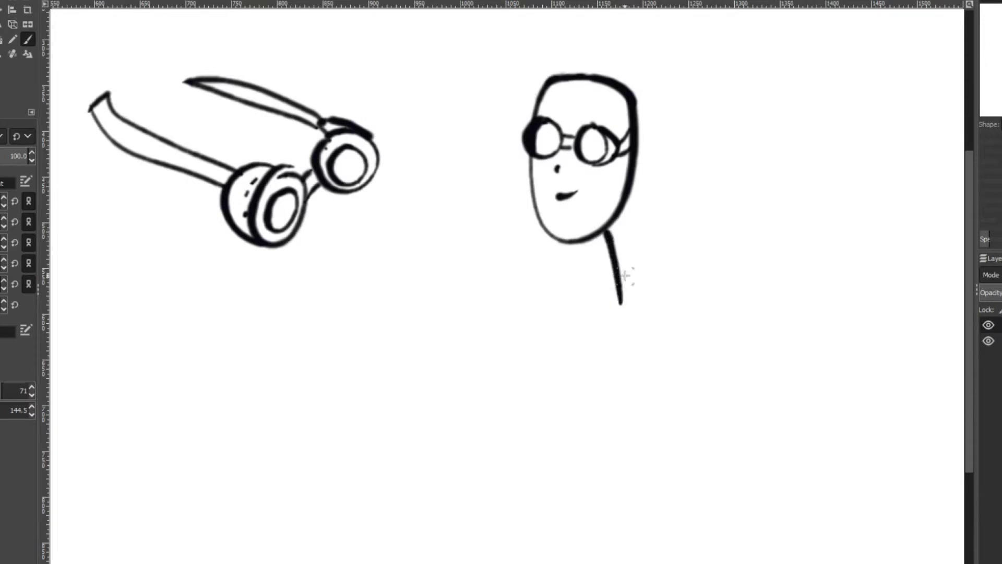
{"action": "left_click_drag", "start_coordinate": [606, 231], "coordinate": [672, 354]}
{"action": "left_click_drag", "start_coordinate": [555, 241], "coordinate": [457, 331]}
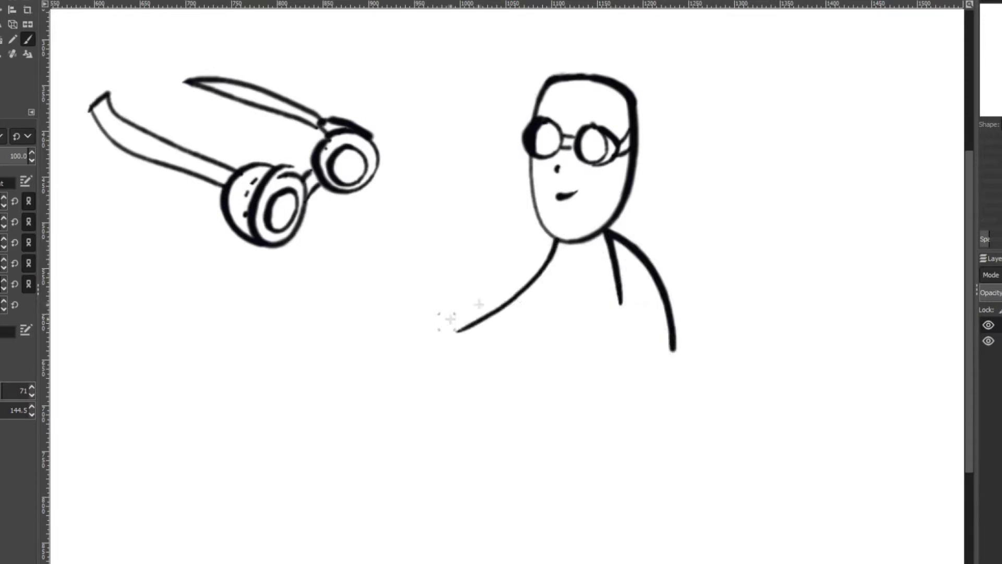
{"action": "mouse_move", "coordinate": [580, 243]}
{"action": "left_mouse_down"}
{"action": "mouse_move", "coordinate": [562, 391]}
{"action": "mouse_move", "coordinate": [621, 302]}
{"action": "left_mouse_up"}
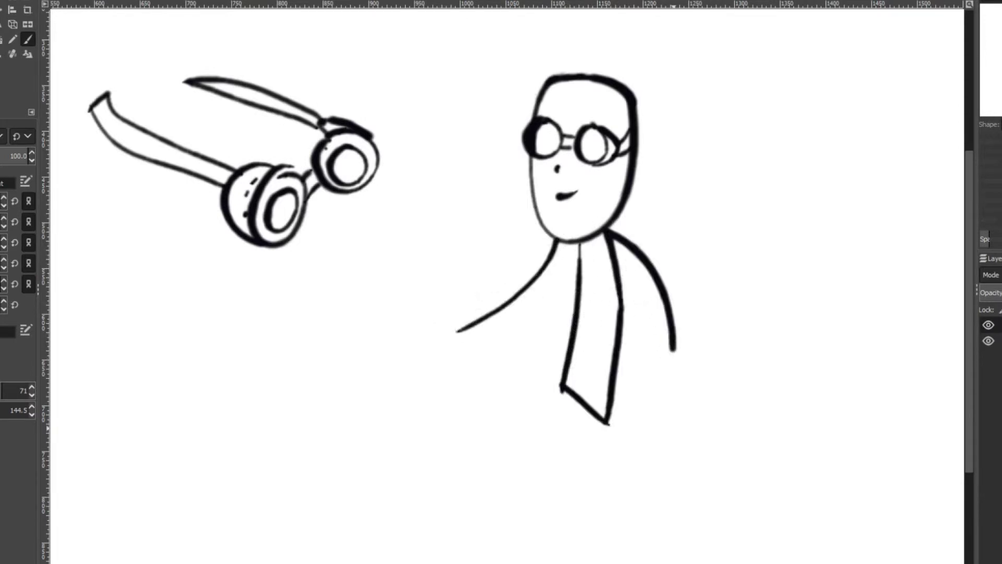
{"action": "scroll", "coordinate": [642, 289], "scroll_direction": "up", "scroll_amount": 1}
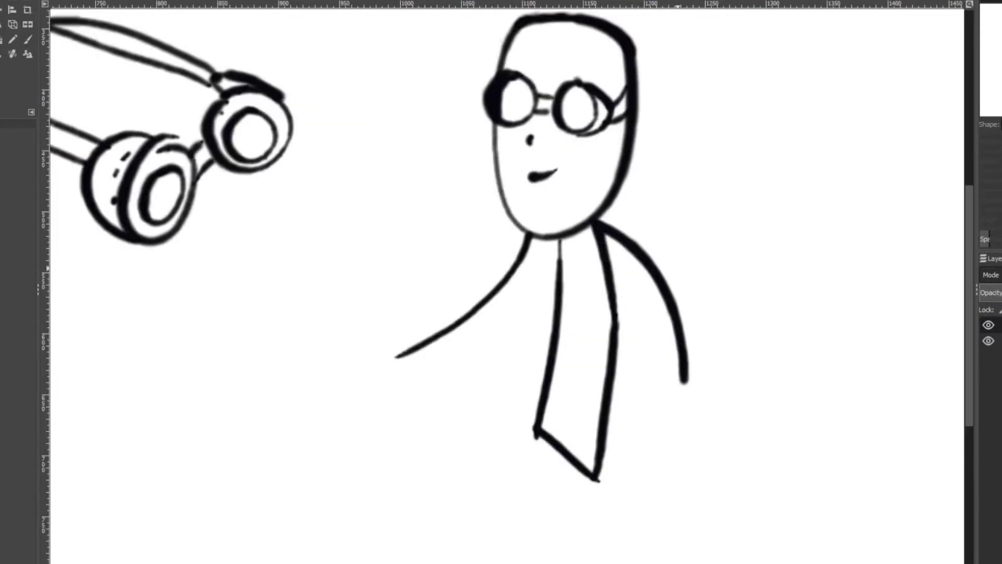
{"action": "scroll", "coordinate": [678, 268], "scroll_direction": "up", "scroll_amount": 1}
{"action": "scroll", "coordinate": [684, 267], "scroll_direction": "down", "scroll_amount": 2}
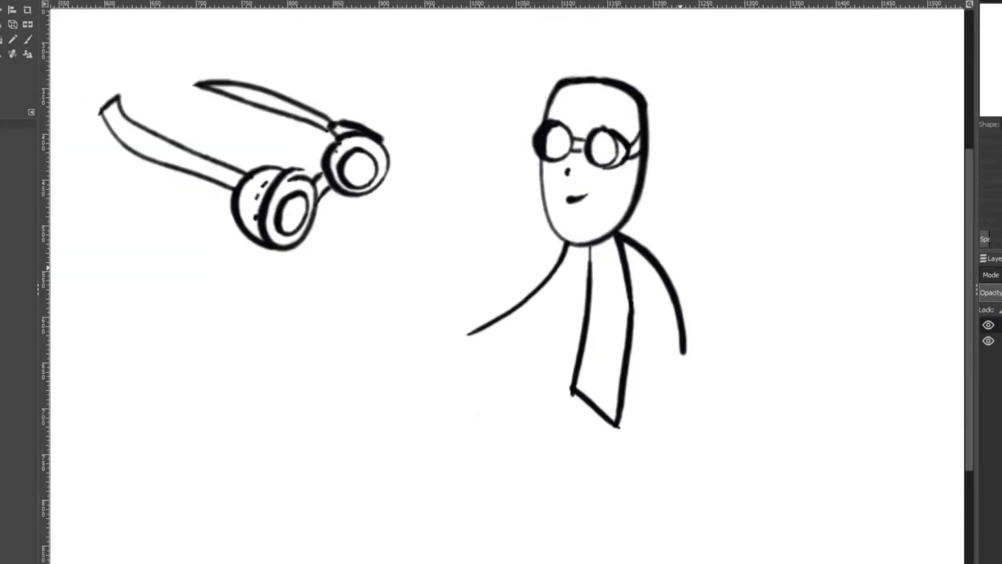
{"action": "scroll", "coordinate": [694, 268], "scroll_direction": "down", "scroll_amount": 1}
{"action": "key", "text": "p"}
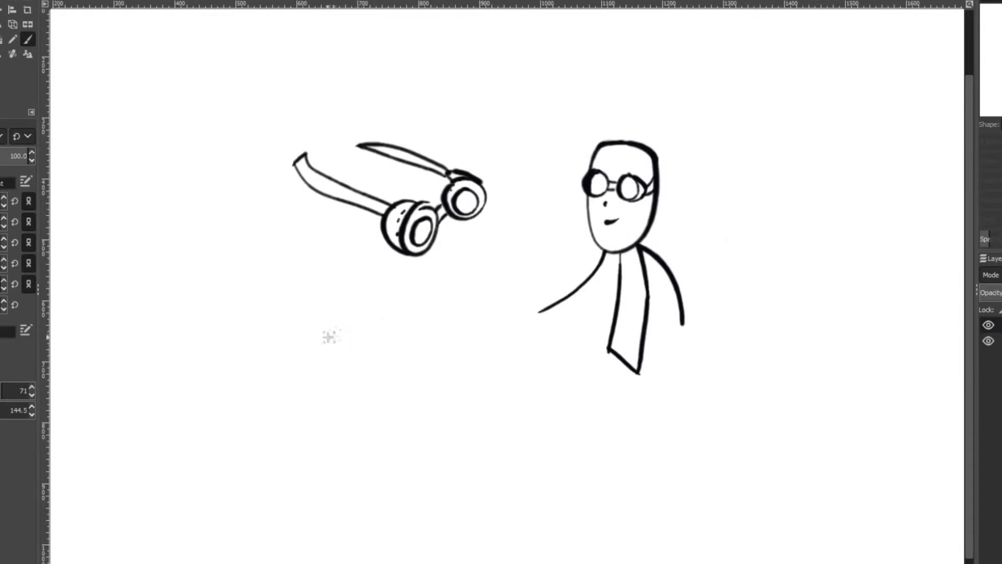
{"action": "left_click_drag", "start_coordinate": [240, 314], "coordinate": [273, 385]}
{"action": "left_click_drag", "start_coordinate": [267, 304], "coordinate": [305, 364]}
{"action": "left_click_drag", "start_coordinate": [252, 331], "coordinate": [269, 337]}
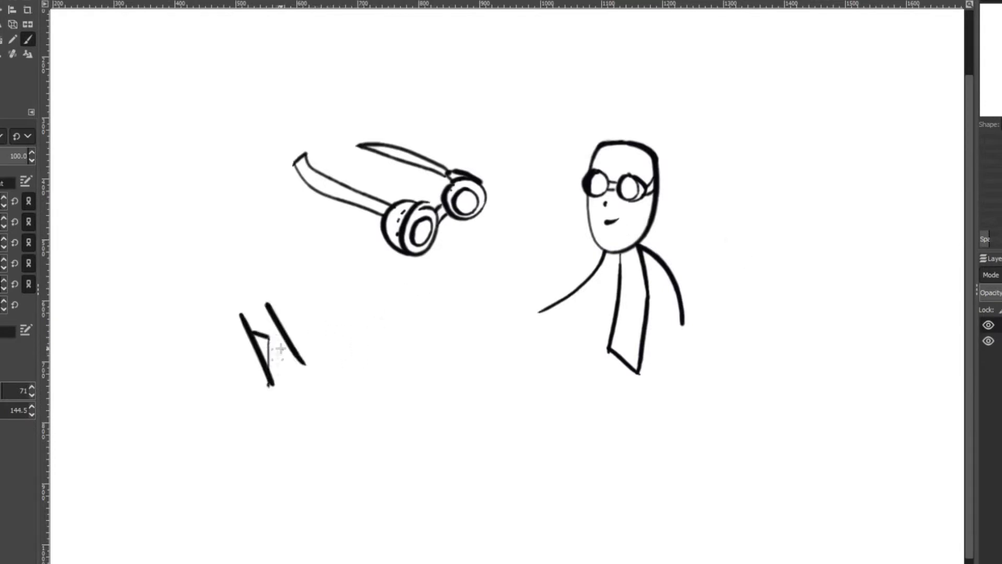
{"action": "mouse_move", "coordinate": [269, 351]}
{"action": "left_mouse_down"}
{"action": "mouse_move", "coordinate": [299, 349]}
{"action": "mouse_move", "coordinate": [291, 341]}
{"action": "left_mouse_up"}
{"action": "key", "text": "ctrl+z"}
{"action": "key", "text": "ctrl+z"}
{"action": "key", "text": "ctrl+z"}
{"action": "key", "text": "ctrl+z"}
{"action": "key", "text": "ctrl+z"}
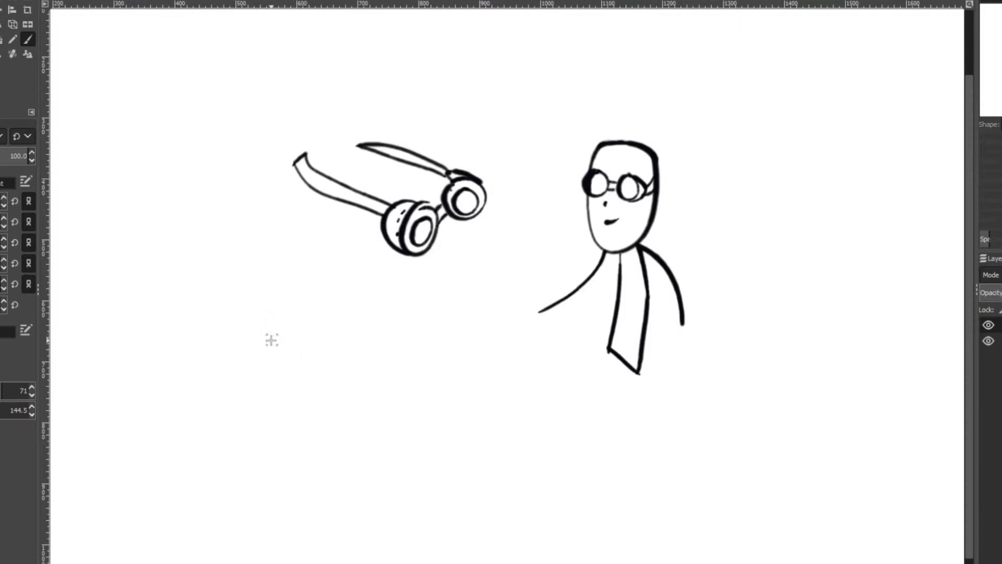
{"action": "left_click_drag", "start_coordinate": [268, 316], "coordinate": [291, 326]}
{"action": "key", "text": "ctrl+z"}
Try a few short strokes near the character's arm, and undo them together with the hanging strip and shoulders.
{"action": "mouse_move", "coordinate": [545, 328]}
{"action": "left_mouse_down"}
{"action": "mouse_move", "coordinate": [588, 297]}
{"action": "mouse_move", "coordinate": [559, 321]}
{"action": "left_mouse_up"}
{"action": "left_click_drag", "start_coordinate": [569, 281], "coordinate": [565, 322]}
{"action": "mouse_move", "coordinate": [578, 270]}
{"action": "left_mouse_down"}
{"action": "mouse_move", "coordinate": [578, 319]}
{"action": "mouse_move", "coordinate": [553, 322]}
{"action": "mouse_move", "coordinate": [564, 318]}
{"action": "left_mouse_up"}
{"action": "key", "text": "ctrl+z"}
{"action": "key", "text": "ctrl+z"}
{"action": "key", "text": "ctrl+z"}
{"action": "key", "text": "ctrl+z"}
{"action": "key", "text": "ctrl+z"}
{"action": "key", "text": "ctrl+z"}
{"action": "key", "text": "ctrl+z"}
{"action": "key", "text": "ctrl+z"}
{"action": "key", "text": "ctrl+z"}
{"action": "key", "text": "ctrl+z"}
{"action": "key", "text": "ctrl+z"}
{"action": "key", "text": "ctrl+z"}
{"action": "key", "text": "ctrl+z"}
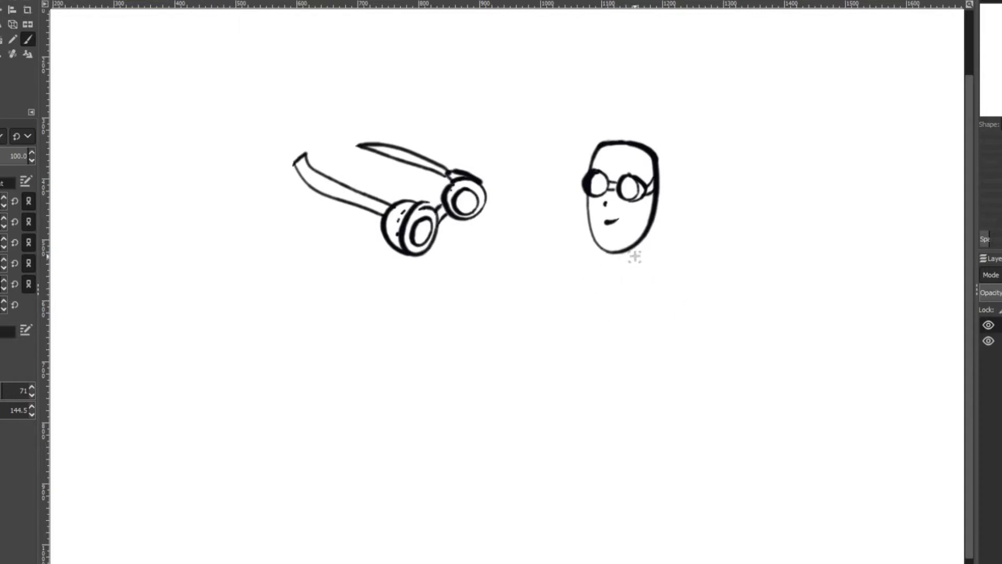
Draw two long, nearly parallel body lines running down from the chin of the goggled head.
{"action": "left_click_drag", "start_coordinate": [637, 246], "coordinate": [649, 398]}
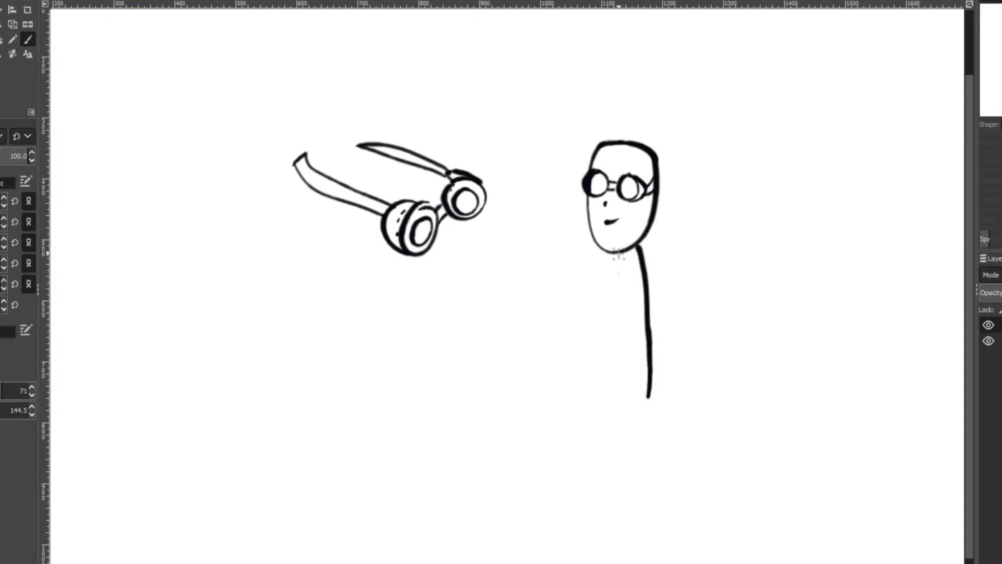
{"action": "left_click_drag", "start_coordinate": [614, 255], "coordinate": [607, 416]}
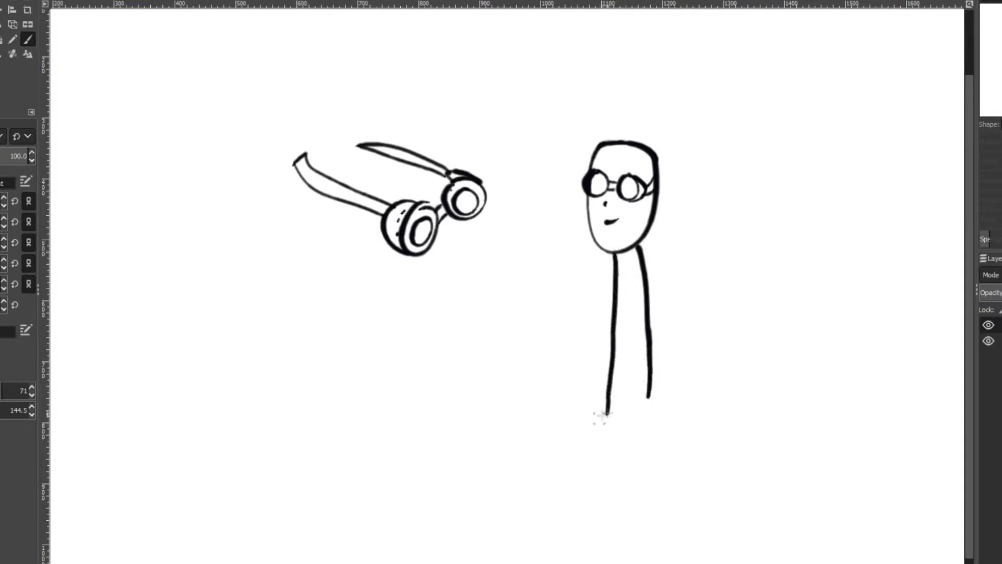
Draw a half-dome with a flat base below the goggles sketch, with a small oval and short mark inside.
{"action": "mouse_move", "coordinate": [376, 336]}
{"action": "left_mouse_down"}
{"action": "mouse_move", "coordinate": [426, 307]}
{"action": "mouse_move", "coordinate": [454, 345]}
{"action": "left_mouse_up"}
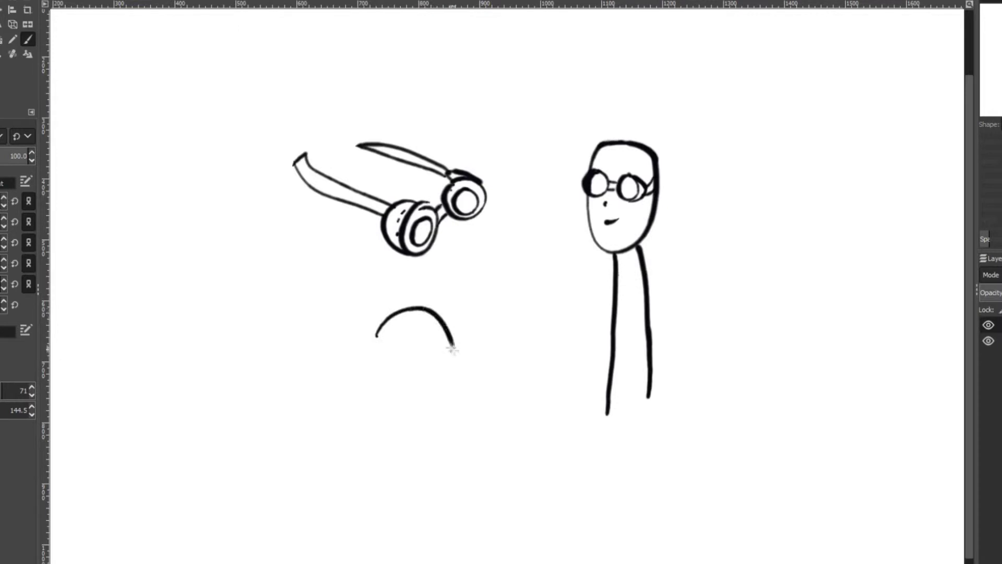
{"action": "mouse_move", "coordinate": [376, 336]}
{"action": "left_mouse_down"}
{"action": "mouse_move", "coordinate": [371, 361]}
{"action": "mouse_move", "coordinate": [458, 356]}
{"action": "left_mouse_up"}
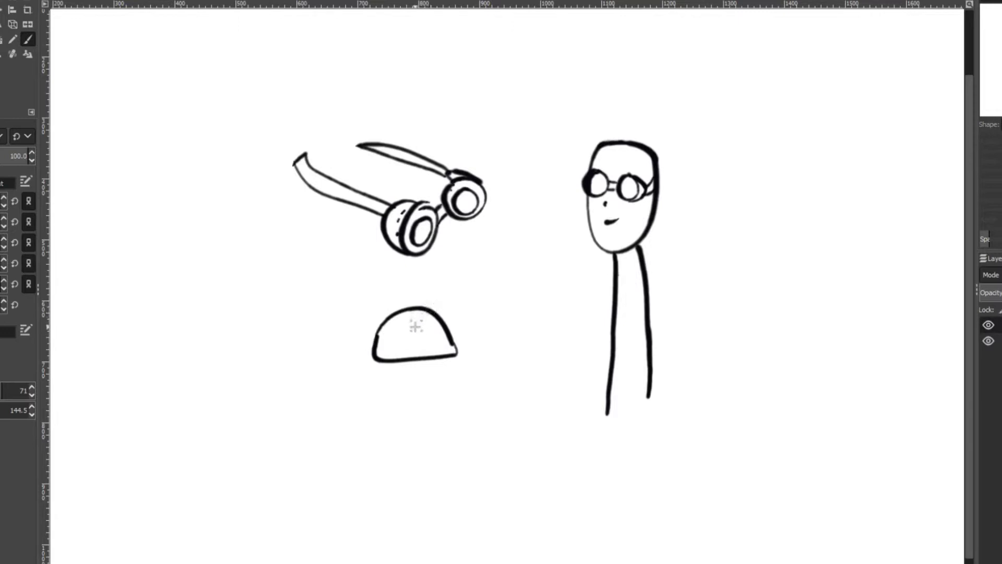
{"action": "mouse_move", "coordinate": [406, 335]}
{"action": "left_mouse_down"}
{"action": "mouse_move", "coordinate": [408, 351]}
{"action": "mouse_move", "coordinate": [416, 337]}
{"action": "left_mouse_up"}
{"action": "left_click_drag", "start_coordinate": [410, 318], "coordinate": [414, 324]}
Draw a closed rectangular strip under the dome and a thin rod beside it ending in a teardrop shape.
{"action": "left_click_drag", "start_coordinate": [394, 361], "coordinate": [399, 464]}
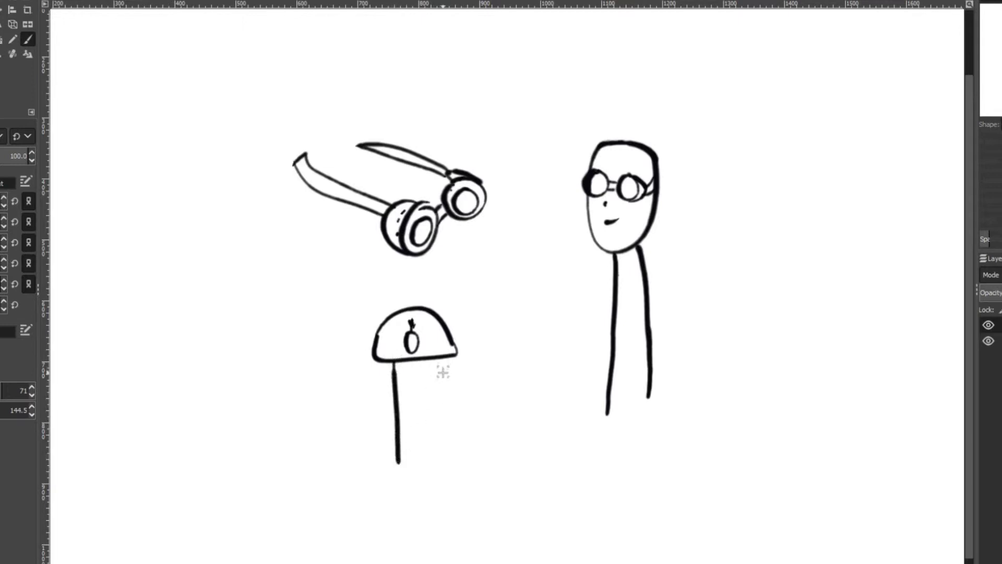
{"action": "mouse_move", "coordinate": [444, 360]}
{"action": "left_mouse_down"}
{"action": "mouse_move", "coordinate": [452, 466]}
{"action": "mouse_move", "coordinate": [443, 472]}
{"action": "mouse_move", "coordinate": [450, 453]}
{"action": "left_mouse_up"}
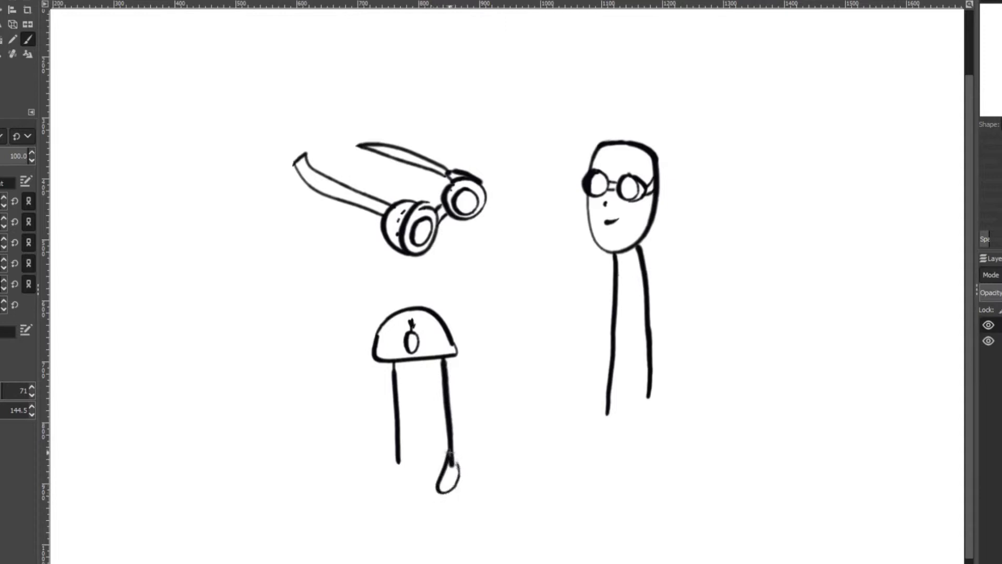
{"action": "mouse_move", "coordinate": [426, 360]}
{"action": "left_mouse_down"}
{"action": "mouse_move", "coordinate": [432, 471]}
{"action": "mouse_move", "coordinate": [393, 461]}
{"action": "left_mouse_up"}
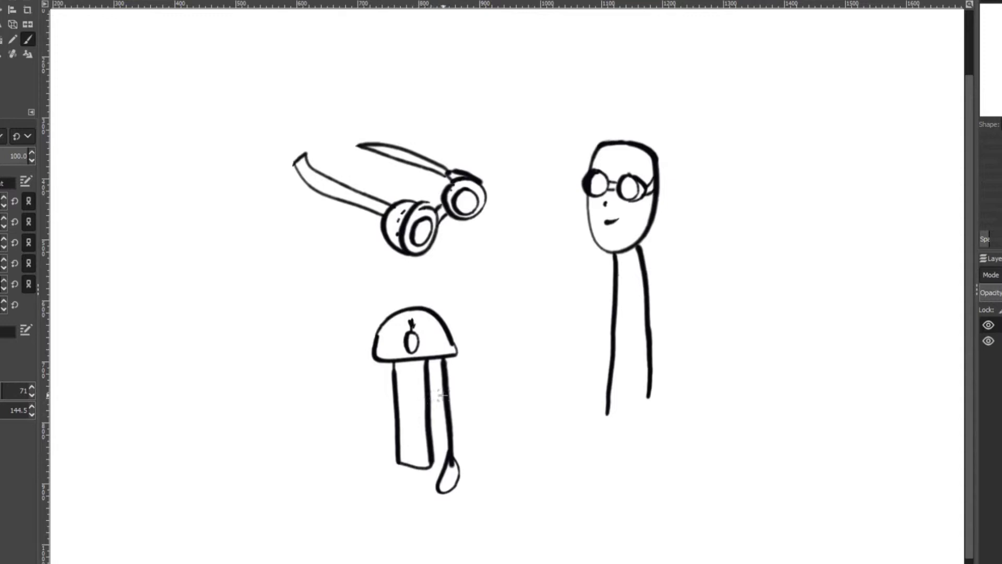
{"action": "mouse_move", "coordinate": [438, 404]}
{"action": "left_mouse_down"}
{"action": "mouse_move", "coordinate": [435, 428]}
{"action": "mouse_move", "coordinate": [443, 414]}
{"action": "left_mouse_up"}
{"action": "key", "text": "ctrl+z"}
Try a column of small half-round marks down the strip under the dome.
{"action": "left_click_drag", "start_coordinate": [416, 372], "coordinate": [422, 465]}
{"action": "left_click_drag", "start_coordinate": [393, 377], "coordinate": [395, 384]}
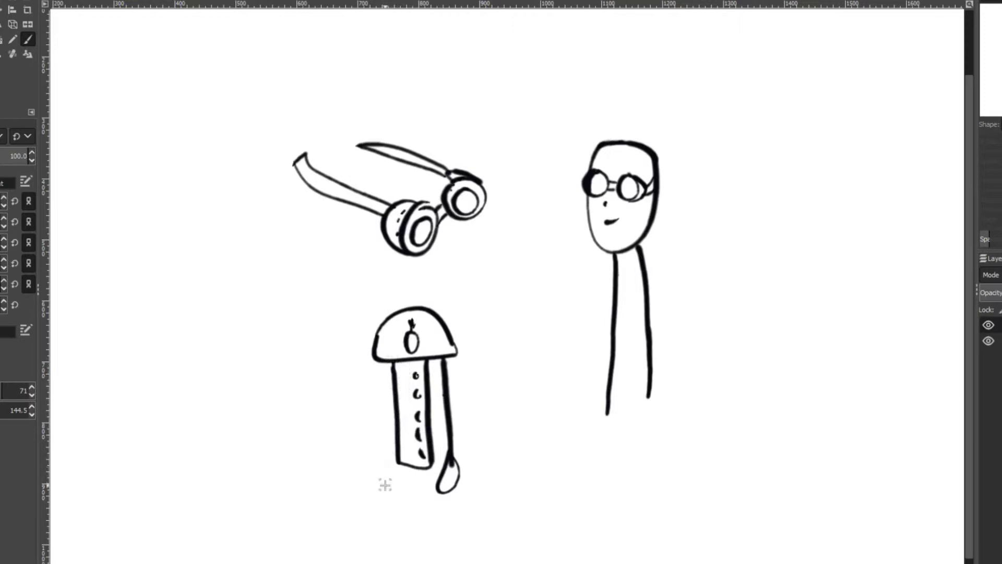
{"action": "mouse_move", "coordinate": [404, 453]}
{"action": "left_mouse_down"}
{"action": "mouse_move", "coordinate": [424, 416]}
{"action": "mouse_move", "coordinate": [416, 375]}
{"action": "left_mouse_up"}
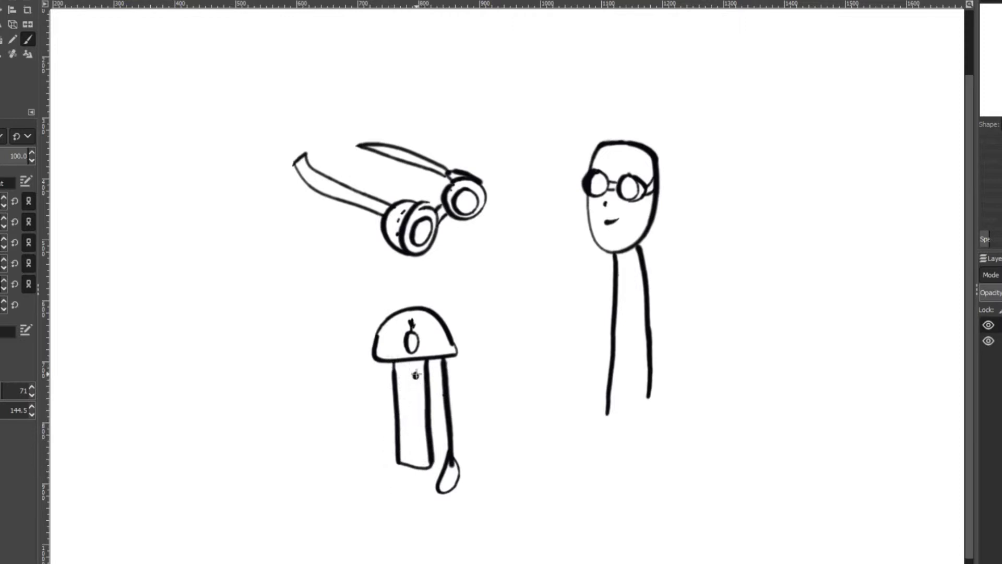
Draw a column of small circles down the strip under the dome.
{"action": "left_click_drag", "start_coordinate": [418, 372], "coordinate": [417, 379]}
{"action": "mouse_move", "coordinate": [413, 415]}
{"action": "left_mouse_down"}
{"action": "mouse_move", "coordinate": [424, 404]}
{"action": "mouse_move", "coordinate": [415, 406]}
{"action": "mouse_move", "coordinate": [419, 434]}
{"action": "mouse_move", "coordinate": [420, 426]}
{"action": "left_mouse_up"}
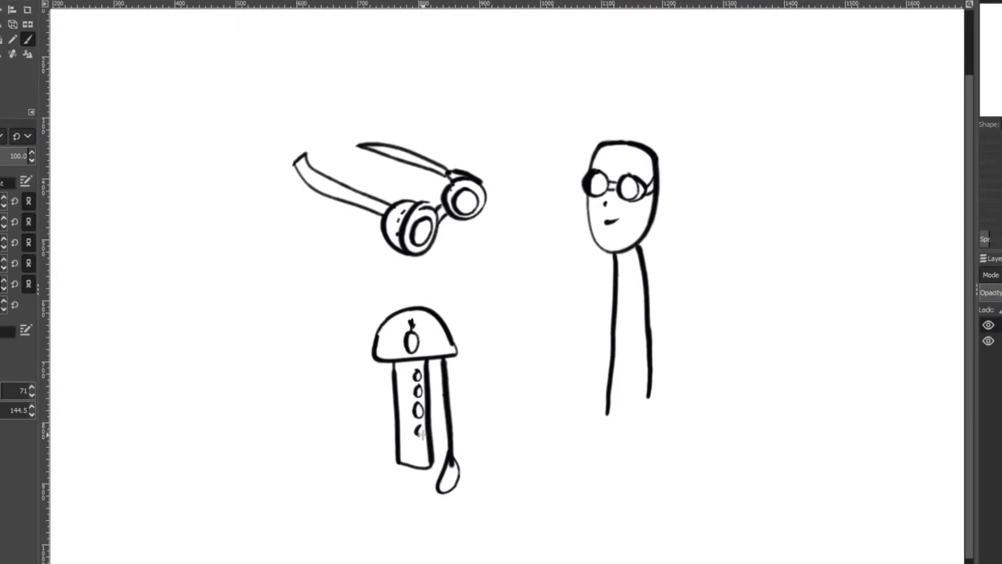
{"action": "left_click_drag", "start_coordinate": [421, 444], "coordinate": [427, 450]}
Draw a rough round gear outline with small bumpy teeth beside the dome figure.
{"action": "mouse_move", "coordinate": [220, 302]}
{"action": "left_mouse_down"}
{"action": "mouse_move", "coordinate": [239, 290]}
{"action": "mouse_move", "coordinate": [269, 313]}
{"action": "mouse_move", "coordinate": [265, 359]}
{"action": "mouse_move", "coordinate": [226, 375]}
{"action": "left_mouse_up"}
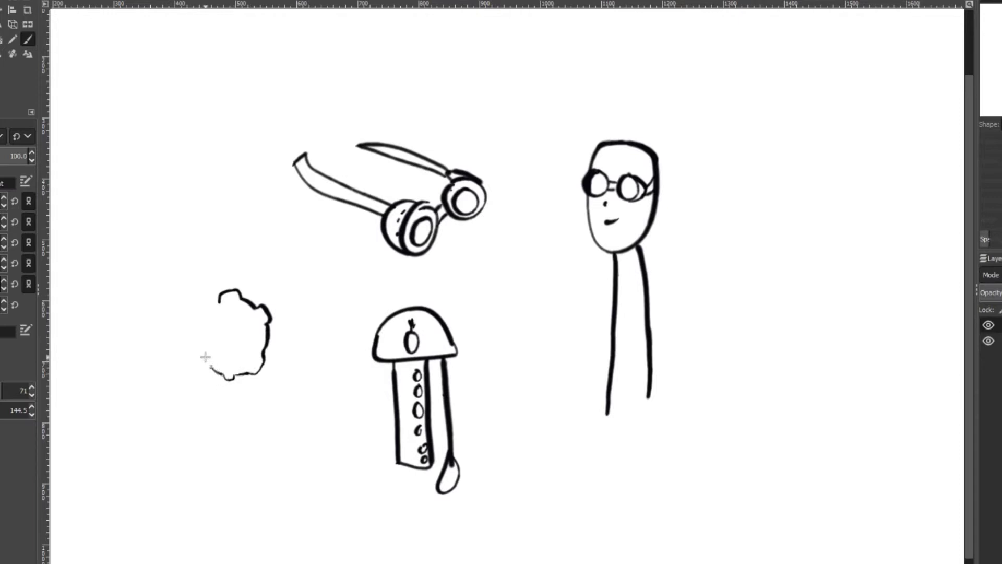
{"action": "mouse_move", "coordinate": [204, 368]}
{"action": "left_mouse_down"}
{"action": "mouse_move", "coordinate": [198, 354]}
{"action": "mouse_move", "coordinate": [210, 347]}
{"action": "left_mouse_up"}
{"action": "mouse_move", "coordinate": [196, 333]}
{"action": "left_mouse_down"}
{"action": "mouse_move", "coordinate": [224, 327]}
{"action": "mouse_move", "coordinate": [207, 324]}
{"action": "mouse_move", "coordinate": [224, 299]}
{"action": "left_mouse_up"}
Try vertical, horizontal and diagonal guide lines crossing through the gear, and undo them.
{"action": "left_click_drag", "start_coordinate": [236, 247], "coordinate": [236, 392]}
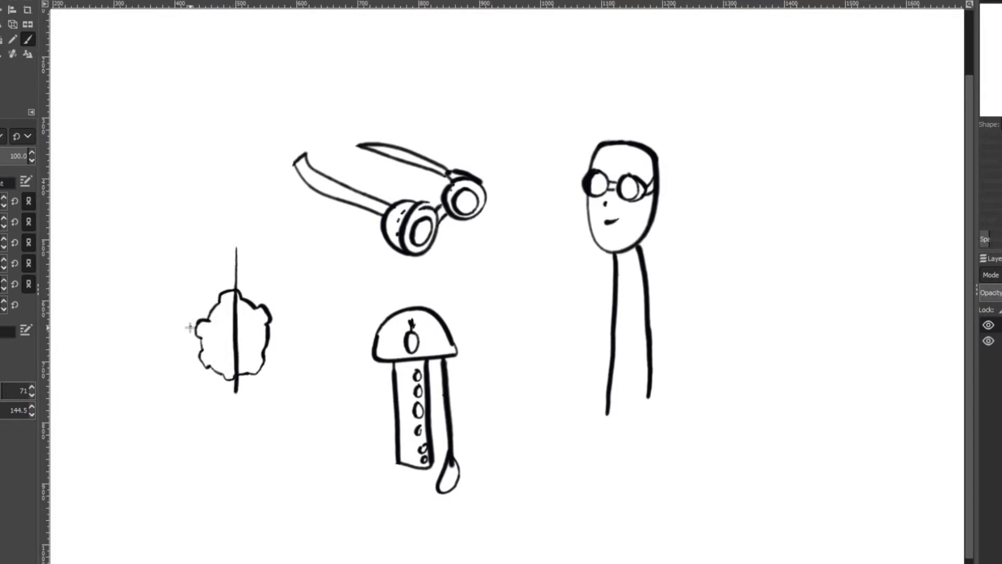
{"action": "left_click_drag", "start_coordinate": [190, 328], "coordinate": [294, 321]}
{"action": "mouse_move", "coordinate": [254, 267]}
{"action": "left_mouse_down"}
{"action": "mouse_move", "coordinate": [244, 277]}
{"action": "mouse_move", "coordinate": [233, 373]}
{"action": "mouse_move", "coordinate": [255, 282]}
{"action": "left_mouse_up"}
{"action": "left_click_drag", "start_coordinate": [197, 273], "coordinate": [268, 370]}
{"action": "key", "text": "ctrl+z"}
{"action": "key", "text": "ctrl+z"}
{"action": "key", "text": "ctrl+z"}
{"action": "key", "text": "ctrl+z"}
Draw a small oval hole with one thickened side in the gear's centre.
{"action": "left_click_drag", "start_coordinate": [233, 328], "coordinate": [230, 334]}
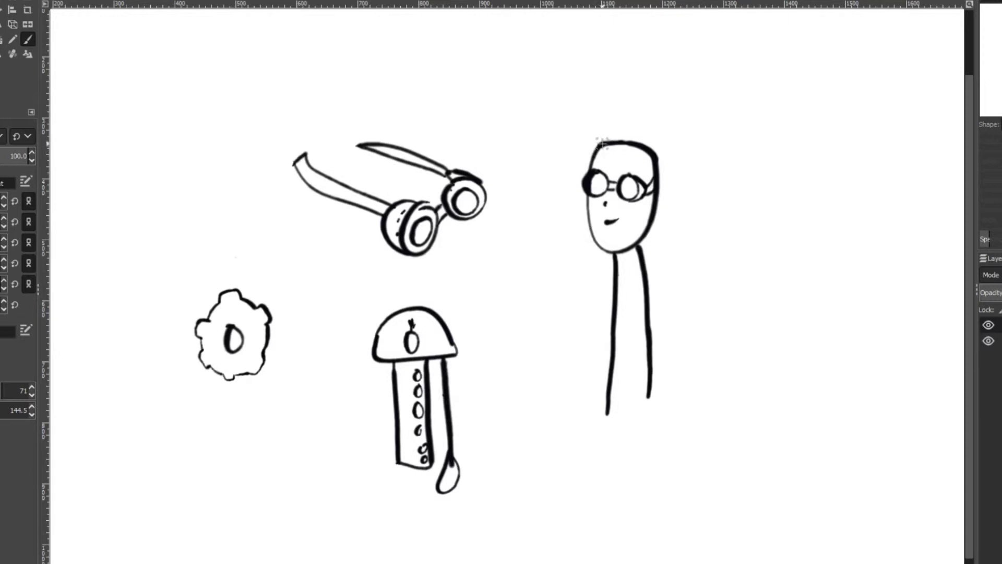
{"action": "mouse_move", "coordinate": [646, 157]}
{"action": "left_mouse_down"}
{"action": "mouse_move", "coordinate": [700, 134]}
{"action": "mouse_move", "coordinate": [660, 168]}
{"action": "left_mouse_up"}
{"action": "key", "text": "ctrl+z"}
{"action": "key", "text": "ctrl+z"}
Sketch a dog's two round eyes, long tapering snout and nose above the gear.
{"action": "left_click_drag", "start_coordinate": [198, 216], "coordinate": [209, 291]}
{"action": "key", "text": "ctrl+z"}
{"action": "mouse_move", "coordinate": [170, 178]}
{"action": "left_mouse_down"}
{"action": "mouse_move", "coordinate": [199, 245]}
{"action": "mouse_move", "coordinate": [228, 166]}
{"action": "left_mouse_up"}
{"action": "left_click_drag", "start_coordinate": [179, 229], "coordinate": [217, 227]}
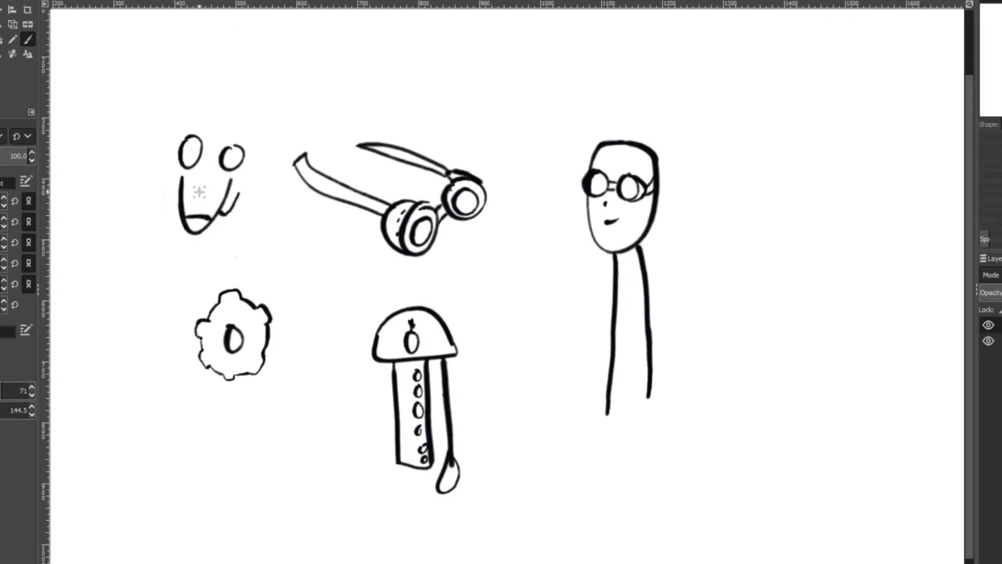
{"action": "mouse_move", "coordinate": [182, 176]}
{"action": "left_mouse_down"}
{"action": "mouse_move", "coordinate": [172, 142]}
{"action": "mouse_move", "coordinate": [193, 119]}
{"action": "mouse_move", "coordinate": [241, 195]}
{"action": "left_mouse_up"}
{"action": "key", "text": "ctrl+z"}
Complete the dog's head with a rounded skull and two ears, leaving the eyes without eyelids or pupils.
{"action": "mouse_move", "coordinate": [183, 117]}
{"action": "left_mouse_down"}
{"action": "mouse_move", "coordinate": [156, 136]}
{"action": "mouse_move", "coordinate": [177, 137]}
{"action": "left_mouse_up"}
{"action": "mouse_move", "coordinate": [246, 138]}
{"action": "left_mouse_down"}
{"action": "mouse_move", "coordinate": [283, 113]}
{"action": "mouse_move", "coordinate": [264, 137]}
{"action": "mouse_move", "coordinate": [190, 141]}
{"action": "mouse_move", "coordinate": [243, 155]}
{"action": "left_mouse_up"}
{"action": "left_click_drag", "start_coordinate": [184, 148], "coordinate": [201, 146]}
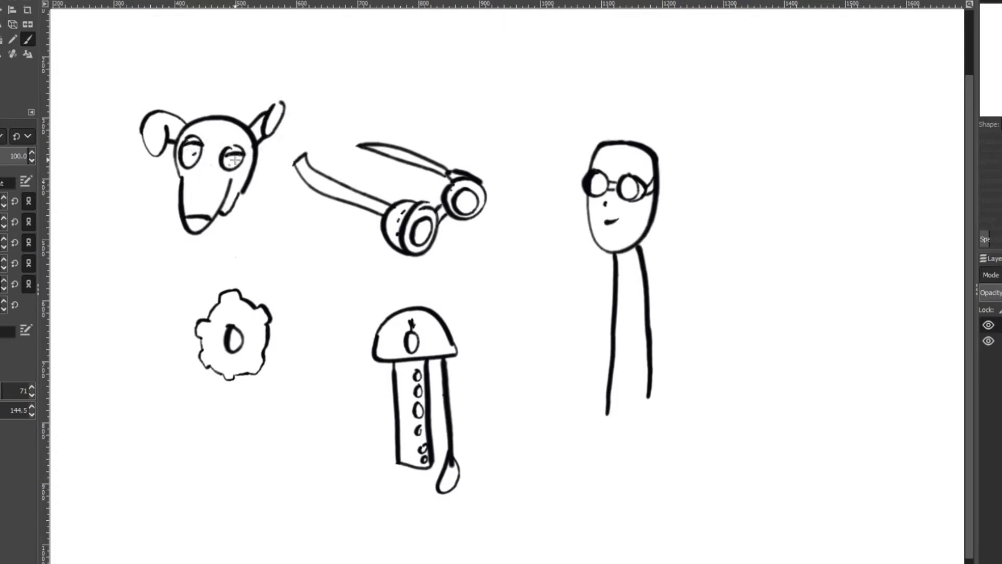
{"action": "key", "text": "ctrl+z"}
{"action": "key", "text": "ctrl+z"}
Try a large detailed eye with lid, iris and highlight beside the goggled head, and undo it.
{"action": "left_click_drag", "start_coordinate": [684, 206], "coordinate": [713, 186]}
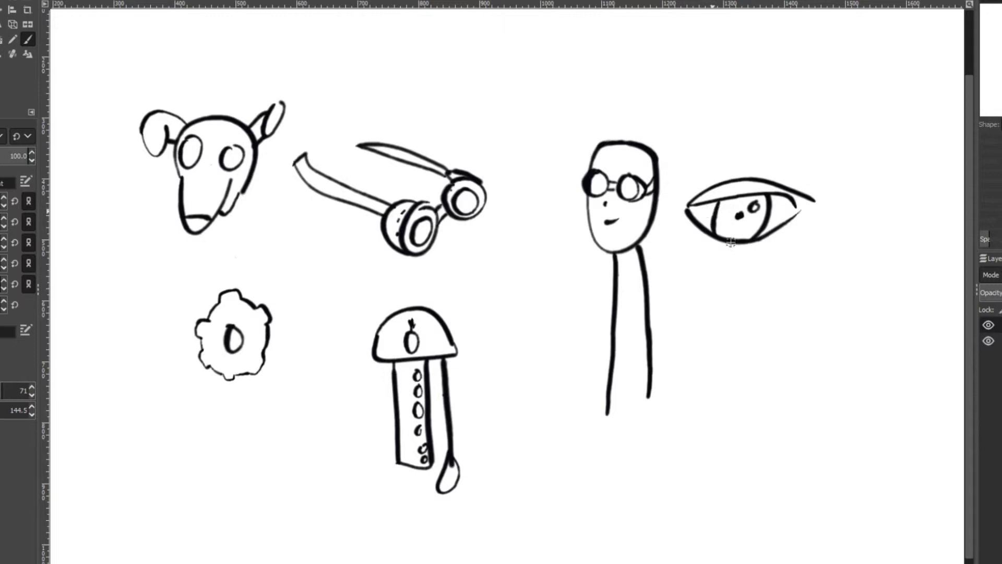
{"action": "key", "text": "ctrl+z"}
{"action": "key", "text": "ctrl+z"}
{"action": "key", "text": "ctrl+z"}
{"action": "key", "text": "ctrl+z"}
{"action": "key", "text": "ctrl+z"}
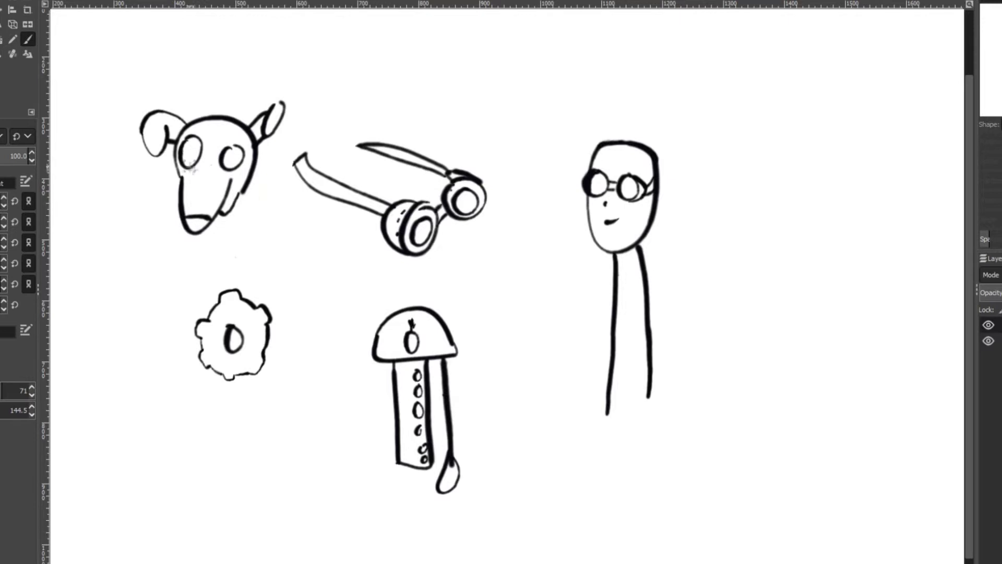
Add a short line beneath the dog's eyes and hand-letter "*woof*" beside its snout.
{"action": "left_click_drag", "start_coordinate": [196, 175], "coordinate": [214, 172]}
{"action": "left_click_drag", "start_coordinate": [89, 188], "coordinate": [134, 194]}
{"action": "key", "text": "ctrl+z"}
{"action": "key", "text": "ctrl+z"}
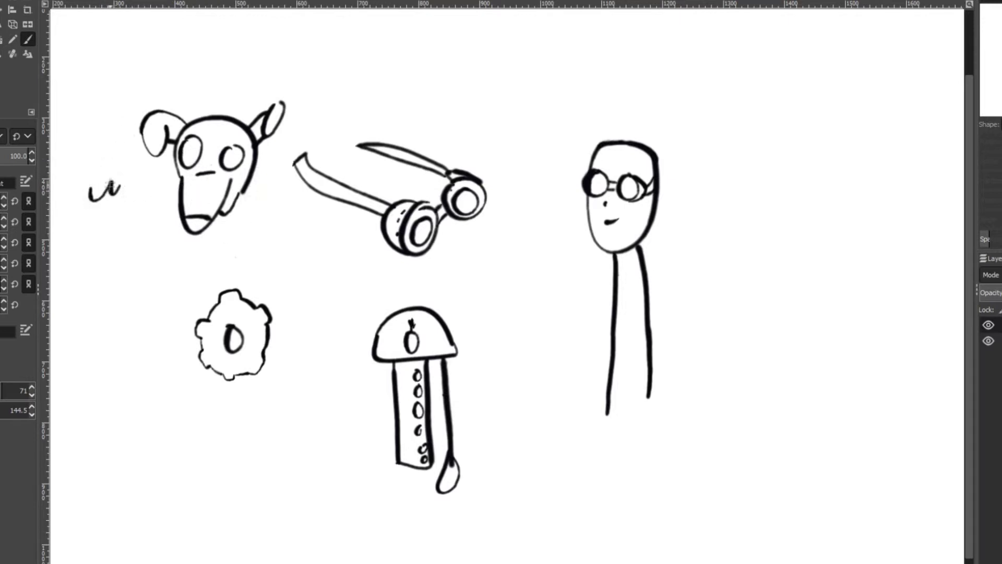
{"action": "left_click_drag", "start_coordinate": [81, 192], "coordinate": [121, 175]}
{"action": "key", "text": "ctrl+z"}
{"action": "mouse_move", "coordinate": [78, 227]}
{"action": "left_mouse_down"}
{"action": "mouse_move", "coordinate": [119, 239]}
{"action": "mouse_move", "coordinate": [148, 230]}
{"action": "mouse_move", "coordinate": [160, 244]}
{"action": "mouse_move", "coordinate": [169, 231]}
{"action": "left_mouse_up"}
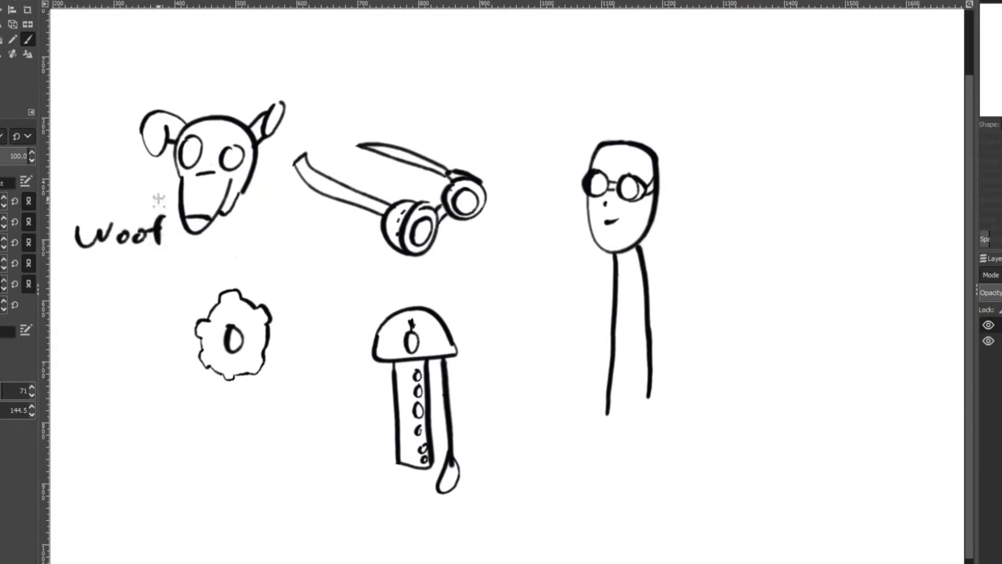
Give the goggled character two wavy arms and bent running legs, with small motion curves beside the feet.
{"action": "mouse_move", "coordinate": [614, 259]}
{"action": "left_mouse_down"}
{"action": "mouse_move", "coordinate": [529, 283]}
{"action": "mouse_move", "coordinate": [575, 269]}
{"action": "mouse_move", "coordinate": [614, 287]}
{"action": "left_mouse_up"}
{"action": "mouse_move", "coordinate": [641, 240]}
{"action": "left_mouse_down"}
{"action": "mouse_move", "coordinate": [741, 297]}
{"action": "mouse_move", "coordinate": [648, 248]}
{"action": "mouse_move", "coordinate": [636, 267]}
{"action": "left_mouse_up"}
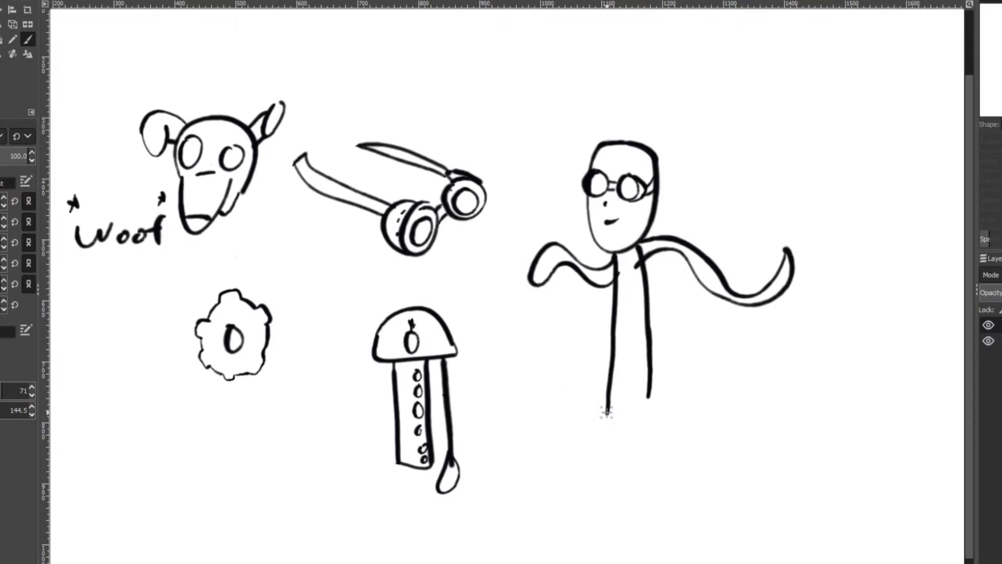
{"action": "left_click_drag", "start_coordinate": [608, 410], "coordinate": [616, 498]}
{"action": "key", "text": "ctrl+z"}
{"action": "mouse_move", "coordinate": [608, 411]}
{"action": "left_mouse_down"}
{"action": "mouse_move", "coordinate": [572, 509]}
{"action": "mouse_move", "coordinate": [646, 433]}
{"action": "mouse_move", "coordinate": [726, 418]}
{"action": "mouse_move", "coordinate": [652, 393]}
{"action": "left_mouse_up"}
{"action": "left_click_drag", "start_coordinate": [695, 389], "coordinate": [715, 380]}
{"action": "left_click_drag", "start_coordinate": [562, 496], "coordinate": [584, 522]}
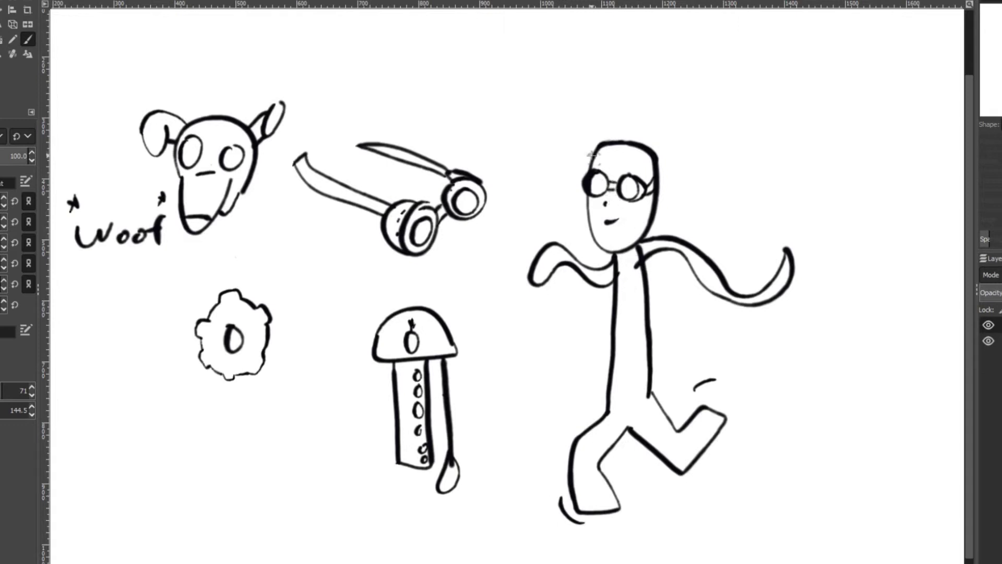
Draw a horizontal leg extending sideways from the base of the dome figure, with a curved pocket shape on it.
{"action": "mouse_move", "coordinate": [397, 456]}
{"action": "left_mouse_down"}
{"action": "mouse_move", "coordinate": [315, 469]}
{"action": "mouse_move", "coordinate": [360, 487]}
{"action": "mouse_move", "coordinate": [385, 462]}
{"action": "mouse_move", "coordinate": [405, 470]}
{"action": "mouse_move", "coordinate": [399, 481]}
{"action": "mouse_move", "coordinate": [412, 478]}
{"action": "mouse_move", "coordinate": [398, 476]}
{"action": "left_mouse_up"}
{"action": "key", "text": "ctrl+z"}
{"action": "key", "text": "ctrl+z"}
{"action": "key", "text": "ctrl+z"}
{"action": "key", "text": "ctrl+y"}
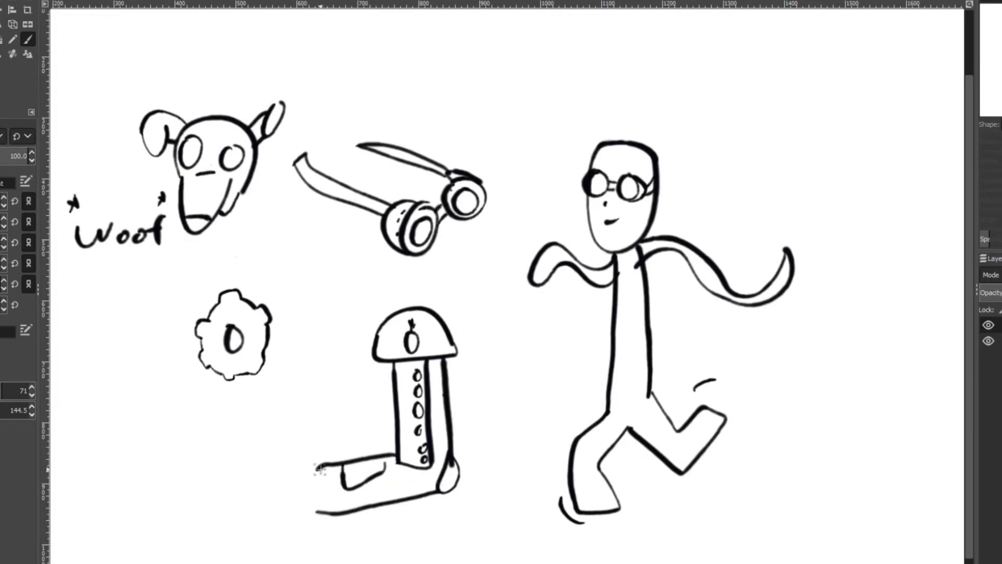
Try a hooked end and an angular hatched foot at the dome figure's leg, and undo both.
{"action": "left_click_drag", "start_coordinate": [319, 468], "coordinate": [292, 449]}
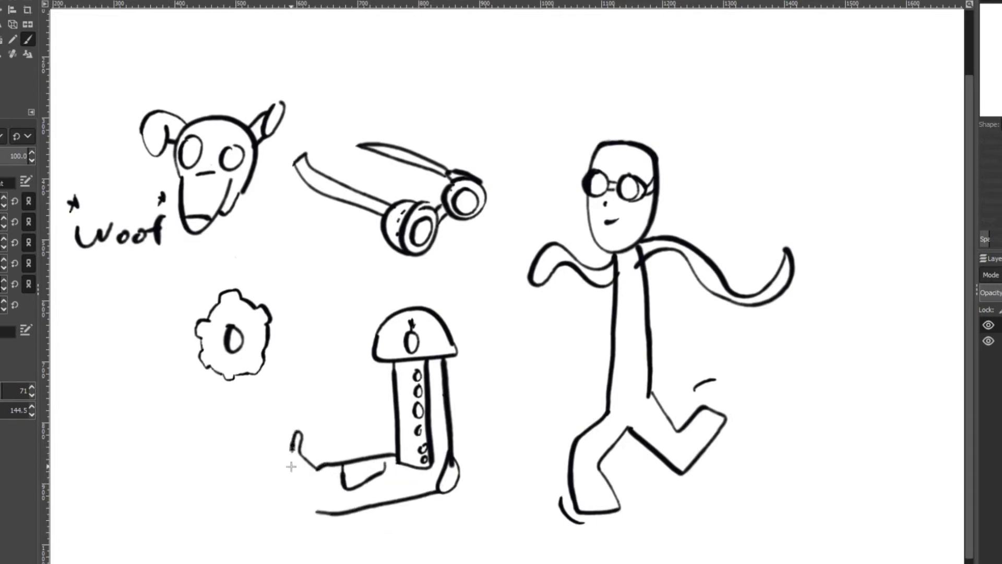
{"action": "key", "text": "ctrl+z"}
{"action": "mouse_move", "coordinate": [268, 416]}
{"action": "left_mouse_down"}
{"action": "mouse_move", "coordinate": [276, 462]}
{"action": "mouse_move", "coordinate": [292, 445]}
{"action": "mouse_move", "coordinate": [319, 445]}
{"action": "left_mouse_up"}
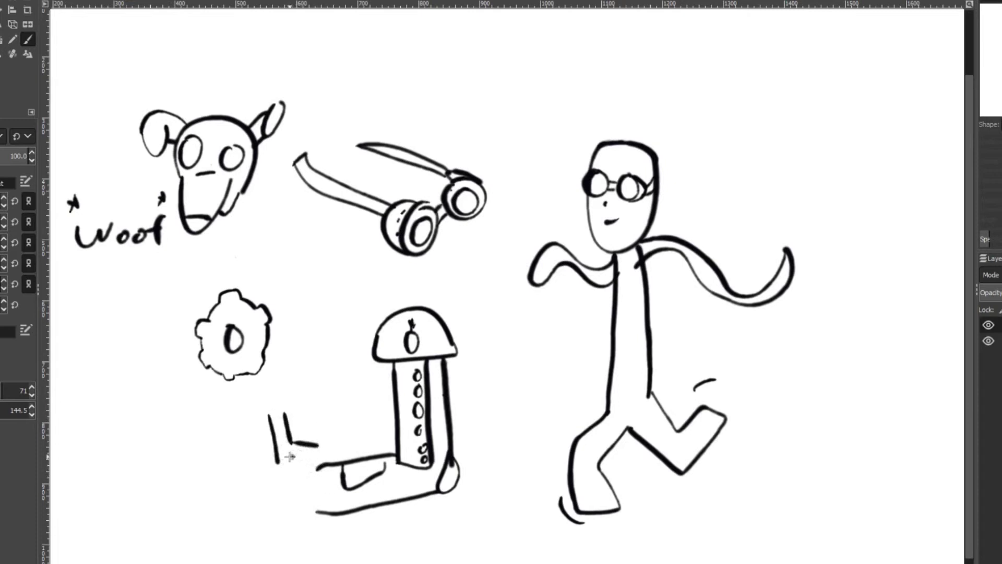
{"action": "left_click_drag", "start_coordinate": [278, 459], "coordinate": [317, 473]}
{"action": "left_click_drag", "start_coordinate": [280, 421], "coordinate": [290, 447]}
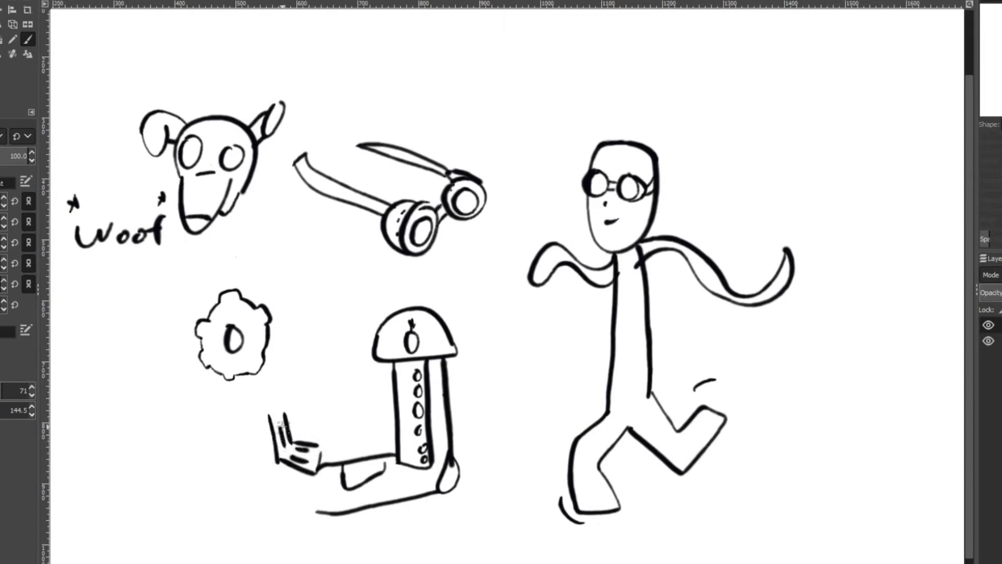
{"action": "key", "text": "ctrl+z"}
{"action": "key", "text": "ctrl+z"}
{"action": "key", "text": "ctrl+z"}
{"action": "key", "text": "ctrl+z"}
{"action": "key", "text": "ctrl+z"}
{"action": "key", "text": "ctrl+z"}
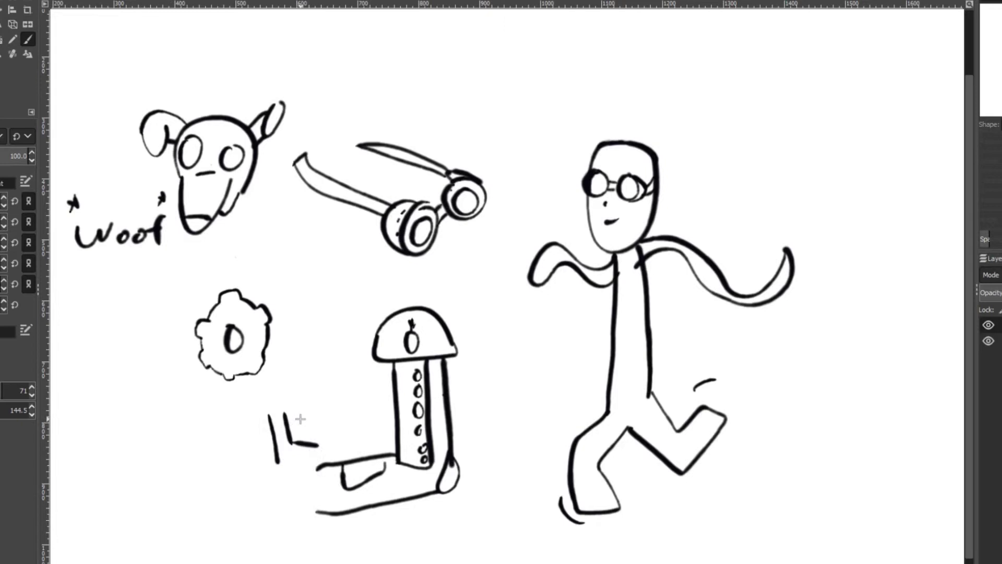
{"action": "key", "text": "ctrl+z"}
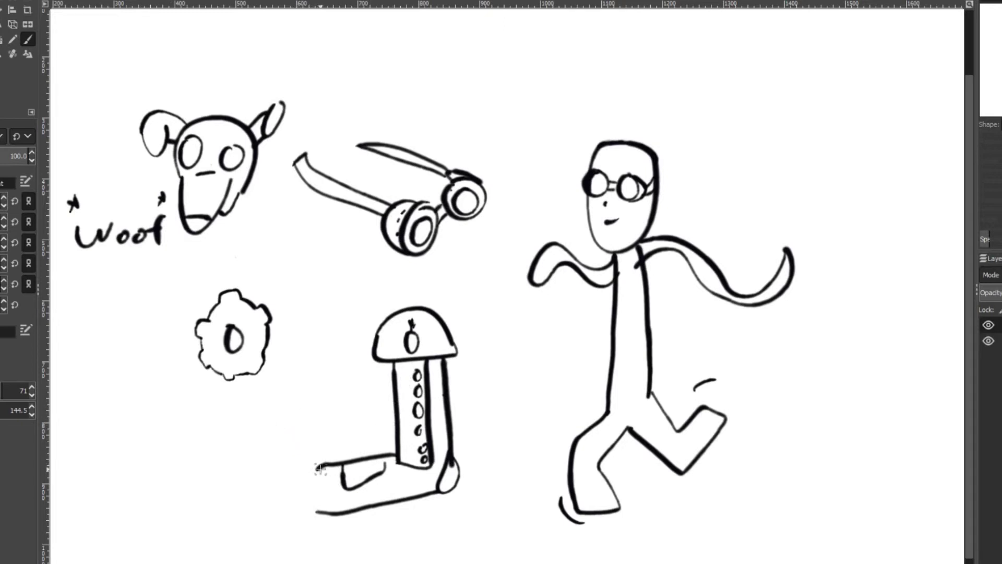
Draw a rounded foot with a notched top at the leg's end, separated by a line across the ankle.
{"action": "mouse_move", "coordinate": [280, 455]}
{"action": "left_mouse_down"}
{"action": "mouse_move", "coordinate": [277, 485]}
{"action": "mouse_move", "coordinate": [310, 509]}
{"action": "left_mouse_up"}
{"action": "mouse_move", "coordinate": [281, 456]}
{"action": "left_mouse_down"}
{"action": "mouse_move", "coordinate": [305, 444]}
{"action": "mouse_move", "coordinate": [296, 453]}
{"action": "mouse_move", "coordinate": [309, 479]}
{"action": "mouse_move", "coordinate": [323, 469]}
{"action": "mouse_move", "coordinate": [299, 493]}
{"action": "left_mouse_up"}
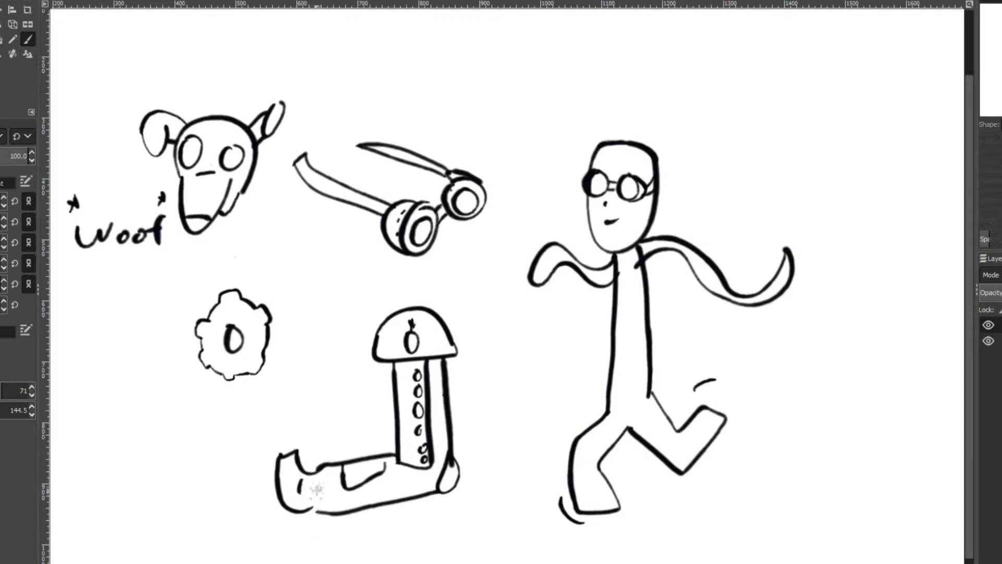
{"action": "left_click_drag", "start_coordinate": [316, 465], "coordinate": [315, 514]}
{"action": "left_click_drag", "start_coordinate": [387, 460], "coordinate": [384, 466]}
Add a second line along the dome figure's back rod and a small square pipe on the dome's side.
{"action": "left_click_drag", "start_coordinate": [448, 380], "coordinate": [477, 359]}
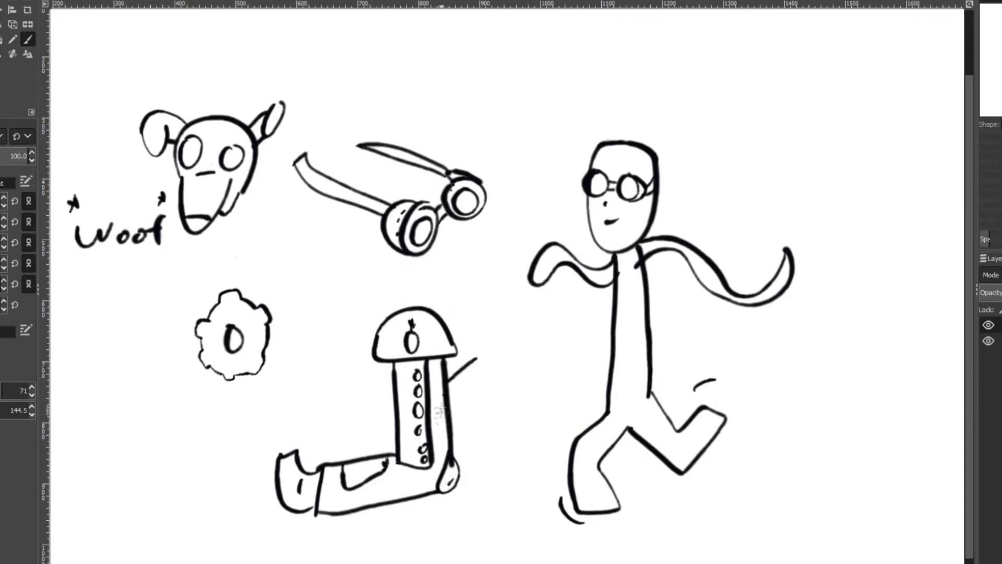
{"action": "key", "text": "ctrl+z"}
{"action": "left_click_drag", "start_coordinate": [449, 356], "coordinate": [452, 455]}
{"action": "mouse_move", "coordinate": [447, 319]}
{"action": "left_mouse_down"}
{"action": "mouse_move", "coordinate": [458, 306]}
{"action": "mouse_move", "coordinate": [462, 331]}
{"action": "left_mouse_up"}
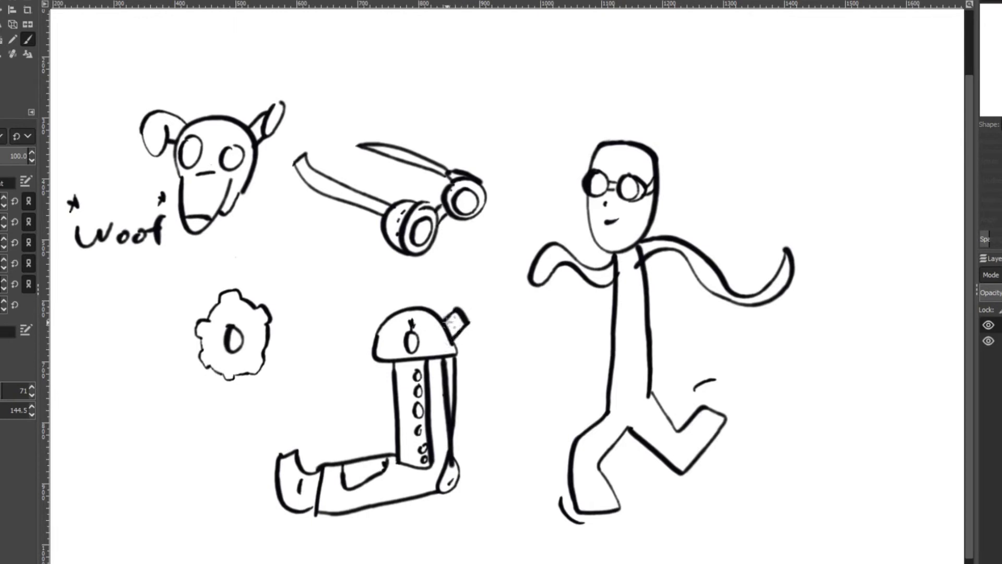
Draw thin wavy smoke lines rising from the pipe on the dome.
{"action": "mouse_move", "coordinate": [468, 306]}
{"action": "left_mouse_down"}
{"action": "mouse_move", "coordinate": [499, 262]}
{"action": "mouse_move", "coordinate": [501, 233]}
{"action": "left_mouse_up"}
{"action": "mouse_move", "coordinate": [481, 304]}
{"action": "left_mouse_down"}
{"action": "mouse_move", "coordinate": [515, 237]}
{"action": "mouse_move", "coordinate": [521, 213]}
{"action": "left_mouse_up"}
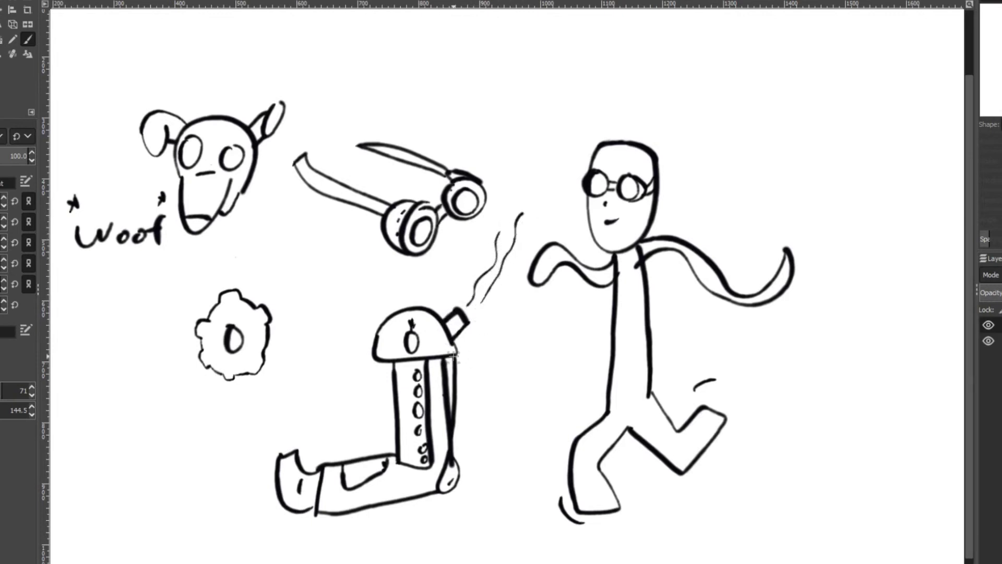
{"action": "mouse_move", "coordinate": [467, 302]}
{"action": "left_mouse_down"}
{"action": "mouse_move", "coordinate": [501, 225]}
{"action": "mouse_move", "coordinate": [505, 238]}
{"action": "mouse_move", "coordinate": [507, 192]}
{"action": "mouse_move", "coordinate": [527, 170]}
{"action": "left_mouse_up"}
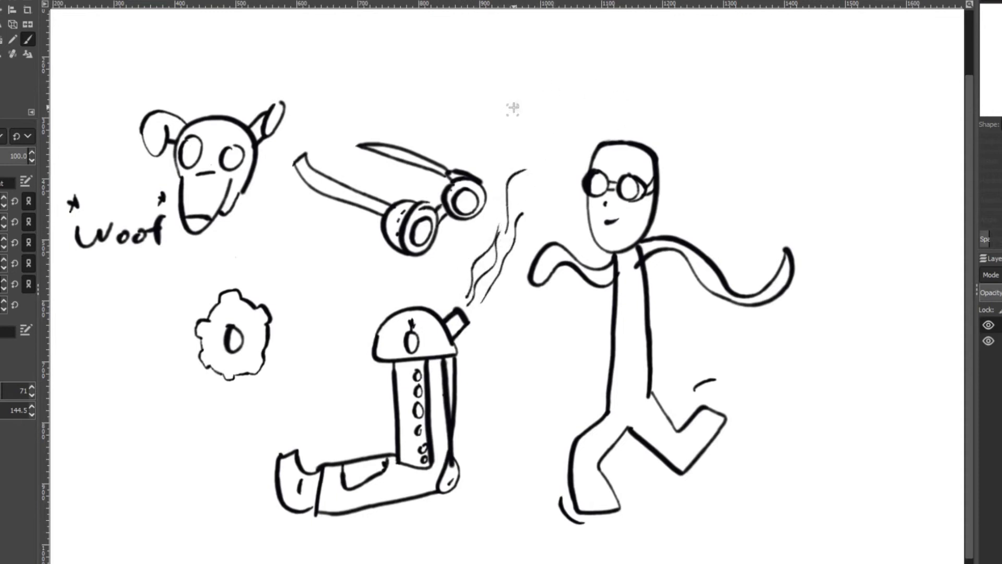
Draw a mouse head with two large rounded ears, dot eyes and a small nose above the smoke.
{"action": "mouse_move", "coordinate": [545, 102]}
{"action": "left_mouse_down"}
{"action": "mouse_move", "coordinate": [520, 121]}
{"action": "mouse_move", "coordinate": [532, 160]}
{"action": "mouse_move", "coordinate": [573, 139]}
{"action": "mouse_move", "coordinate": [585, 81]}
{"action": "mouse_move", "coordinate": [585, 124]}
{"action": "left_mouse_up"}
{"action": "mouse_move", "coordinate": [535, 157]}
{"action": "left_mouse_down"}
{"action": "mouse_move", "coordinate": [538, 133]}
{"action": "mouse_move", "coordinate": [544, 145]}
{"action": "mouse_move", "coordinate": [557, 134]}
{"action": "mouse_move", "coordinate": [538, 116]}
{"action": "mouse_move", "coordinate": [562, 128]}
{"action": "left_mouse_up"}
{"action": "left_click", "coordinate": [538, 118]}
{"action": "mouse_move", "coordinate": [525, 85]}
{"action": "left_mouse_down"}
{"action": "mouse_move", "coordinate": [524, 95]}
{"action": "mouse_move", "coordinate": [577, 109]}
{"action": "left_mouse_up"}
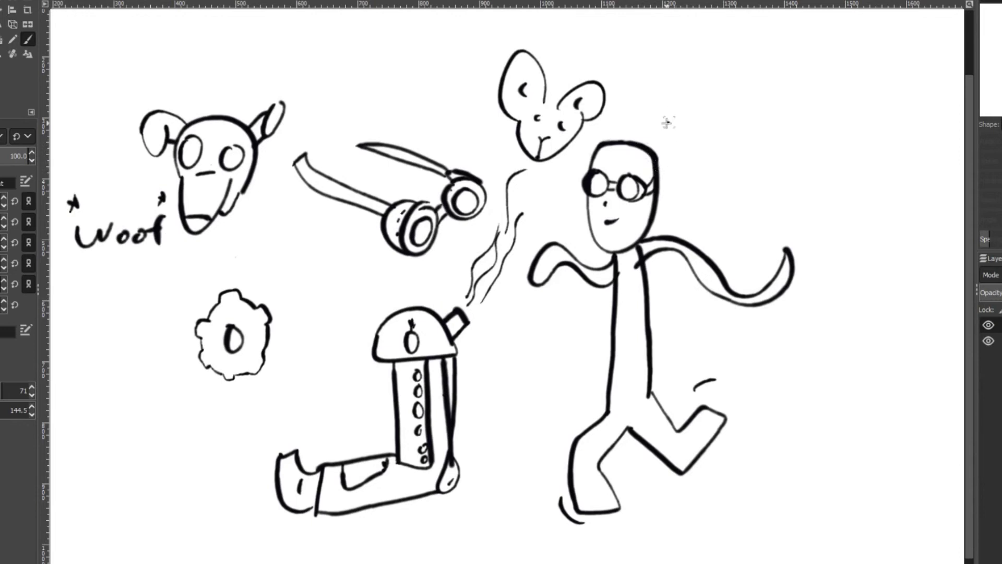
Draw an angry eye with a slanted brow, layered iris and small highlight near the goggled head.
{"action": "left_click_drag", "start_coordinate": [667, 124], "coordinate": [773, 79]}
{"action": "mouse_move", "coordinate": [692, 119]}
{"action": "left_mouse_down"}
{"action": "mouse_move", "coordinate": [690, 134]}
{"action": "mouse_move", "coordinate": [729, 156]}
{"action": "mouse_move", "coordinate": [748, 97]}
{"action": "mouse_move", "coordinate": [709, 152]}
{"action": "mouse_move", "coordinate": [742, 91]}
{"action": "mouse_move", "coordinate": [719, 131]}
{"action": "left_mouse_up"}
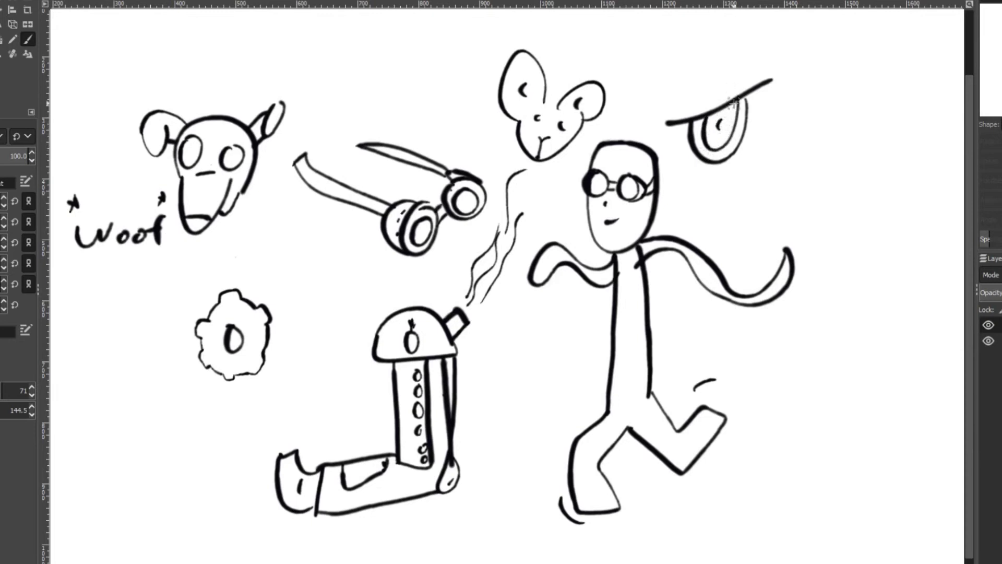
{"action": "left_click_drag", "start_coordinate": [714, 147], "coordinate": [712, 139]}
{"action": "key", "text": "ctrl+z"}
{"action": "key", "text": "ctrl+z"}
{"action": "left_click_drag", "start_coordinate": [720, 122], "coordinate": [736, 107]}
{"action": "mouse_move", "coordinate": [334, 50]}
{"action": "left_mouse_down"}
{"action": "mouse_move", "coordinate": [341, 95]}
{"action": "mouse_move", "coordinate": [302, 140]}
{"action": "left_mouse_up"}
{"action": "key", "text": "ctrl+z"}
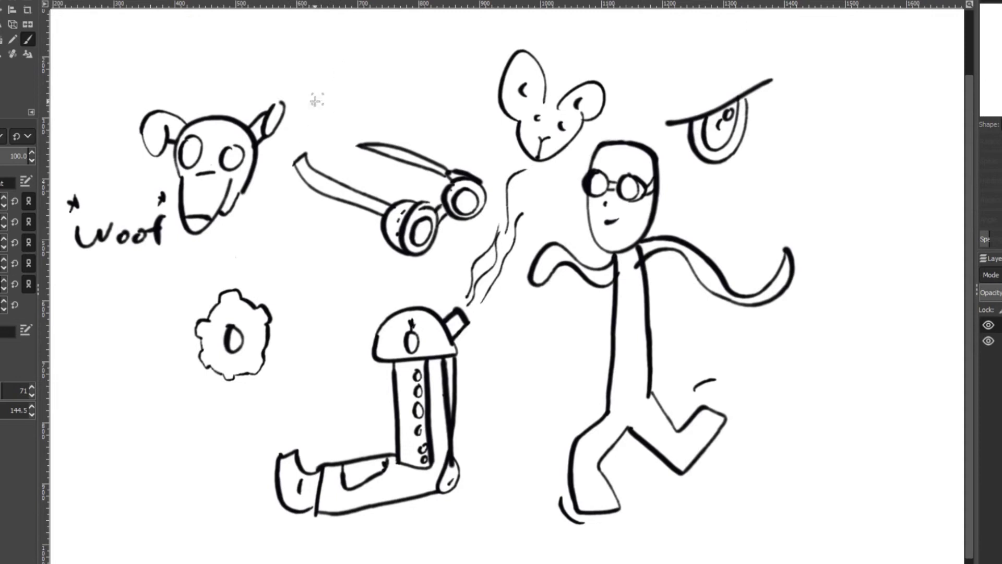